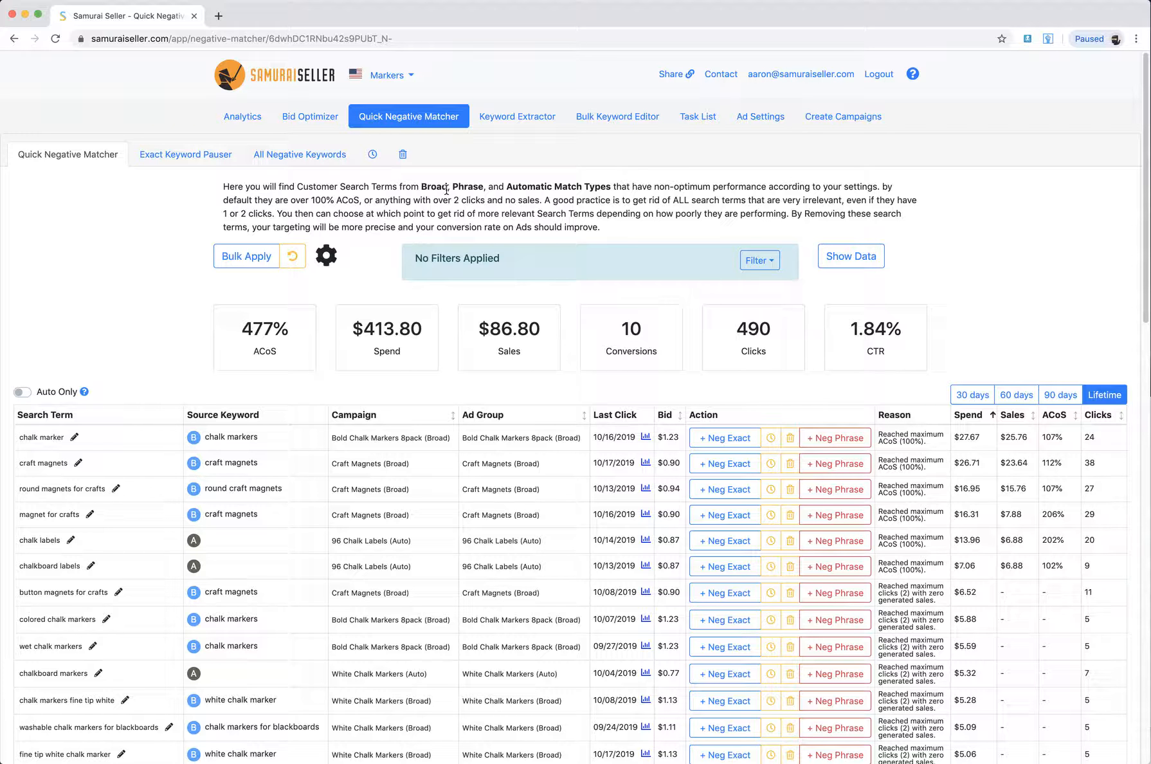
Review the broad, phrase and automatic match types in the description and scan the list of underperforming search terms.
double_click(439, 188)
double_click(474, 188)
double_click(530, 187)
click(195, 440)
scroll(217, 611, down, 1)
scroll(217, 614, down, 17)
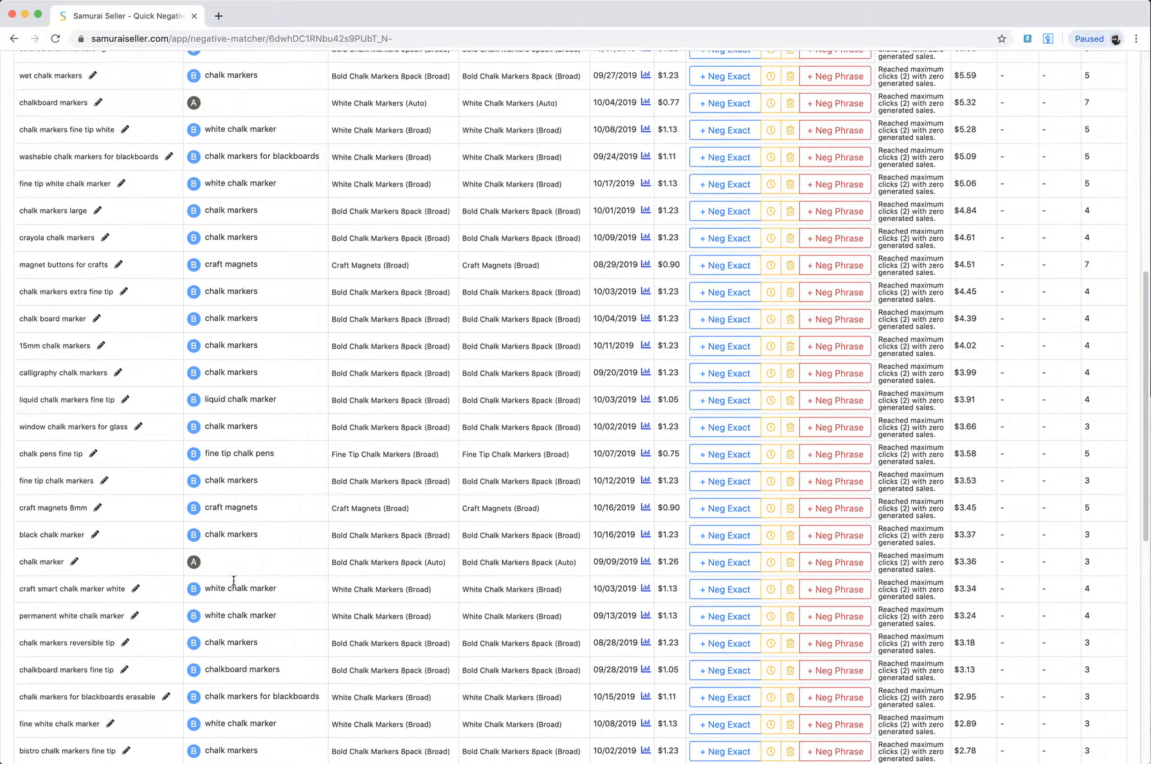
scroll(272, 523, up, 20)
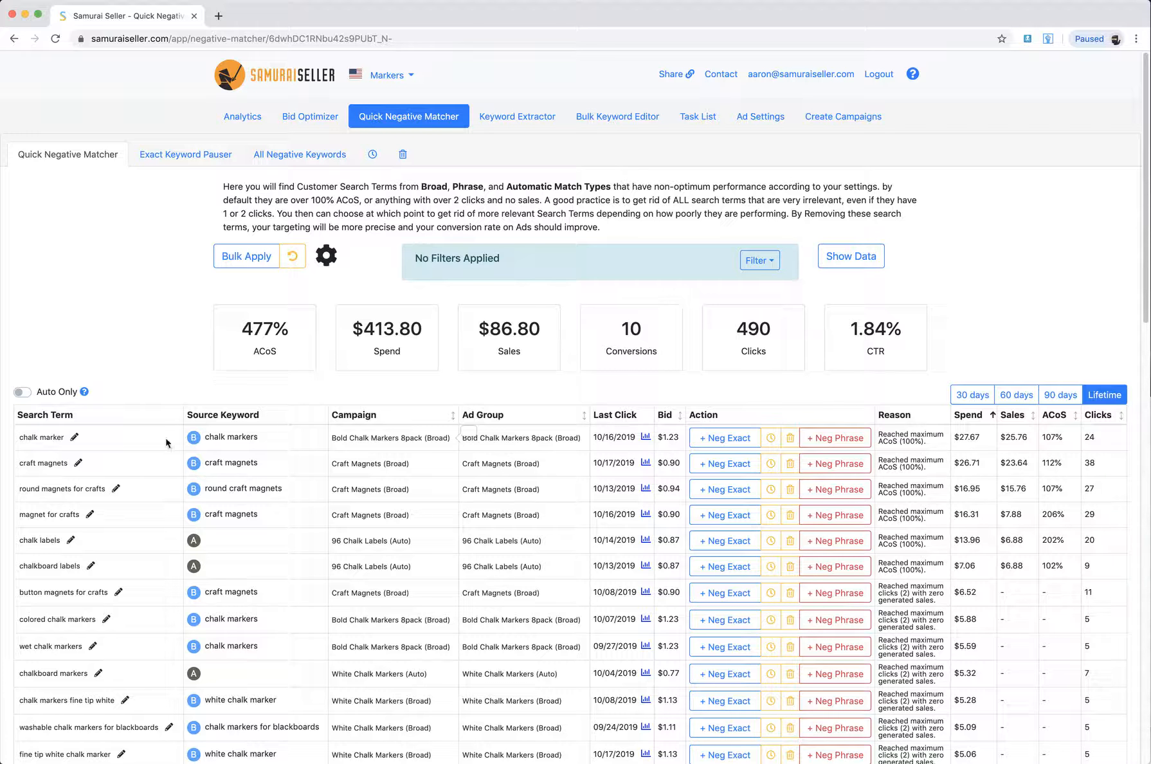
Compare the search terms "magnet for crafts" and "chalk labels" with their source keywords.
drag(264, 513, 203, 514)
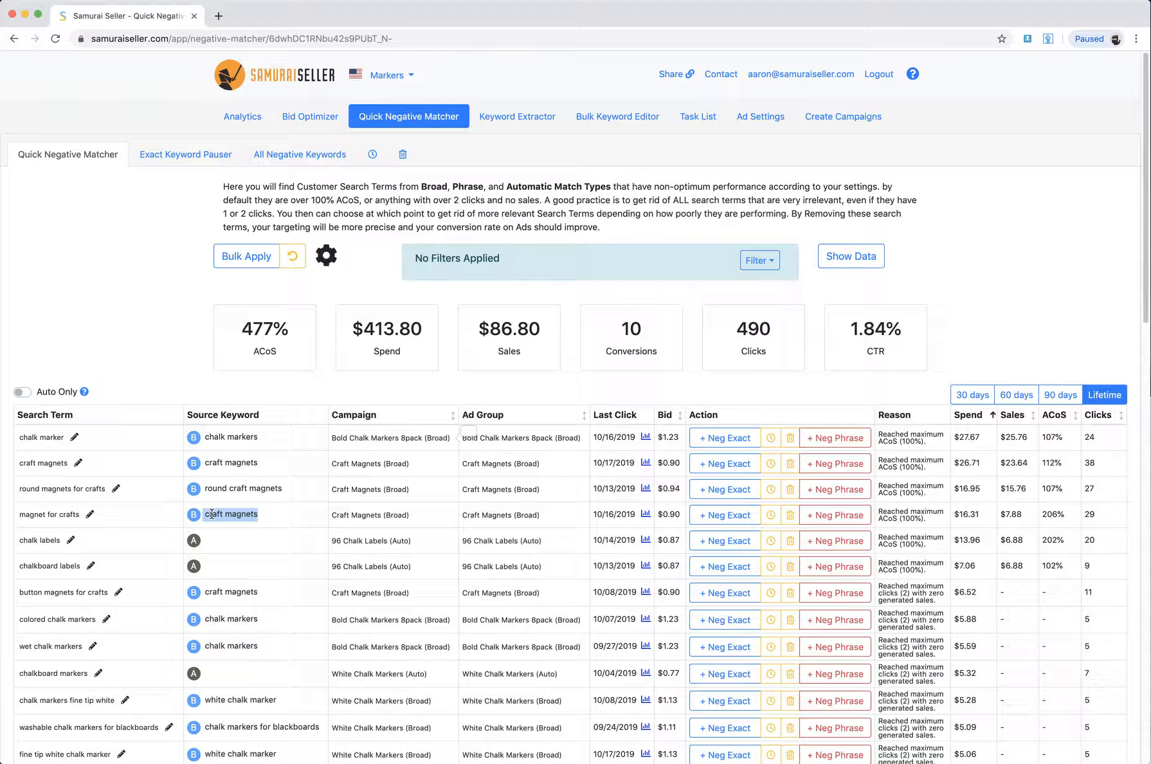
click(52, 514)
triple_click(49, 514)
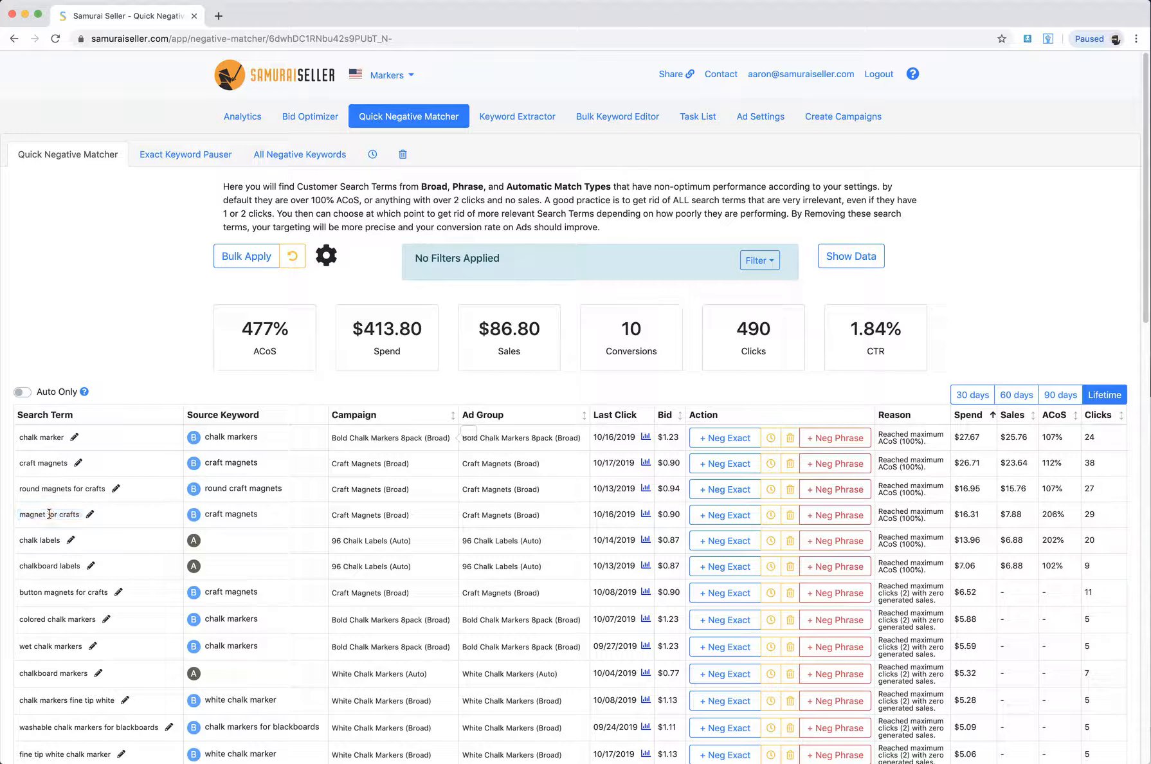
drag(80, 514, 18, 515)
click(211, 541)
triple_click(31, 540)
click(32, 540)
drag(18, 540, 60, 541)
click(963, 251)
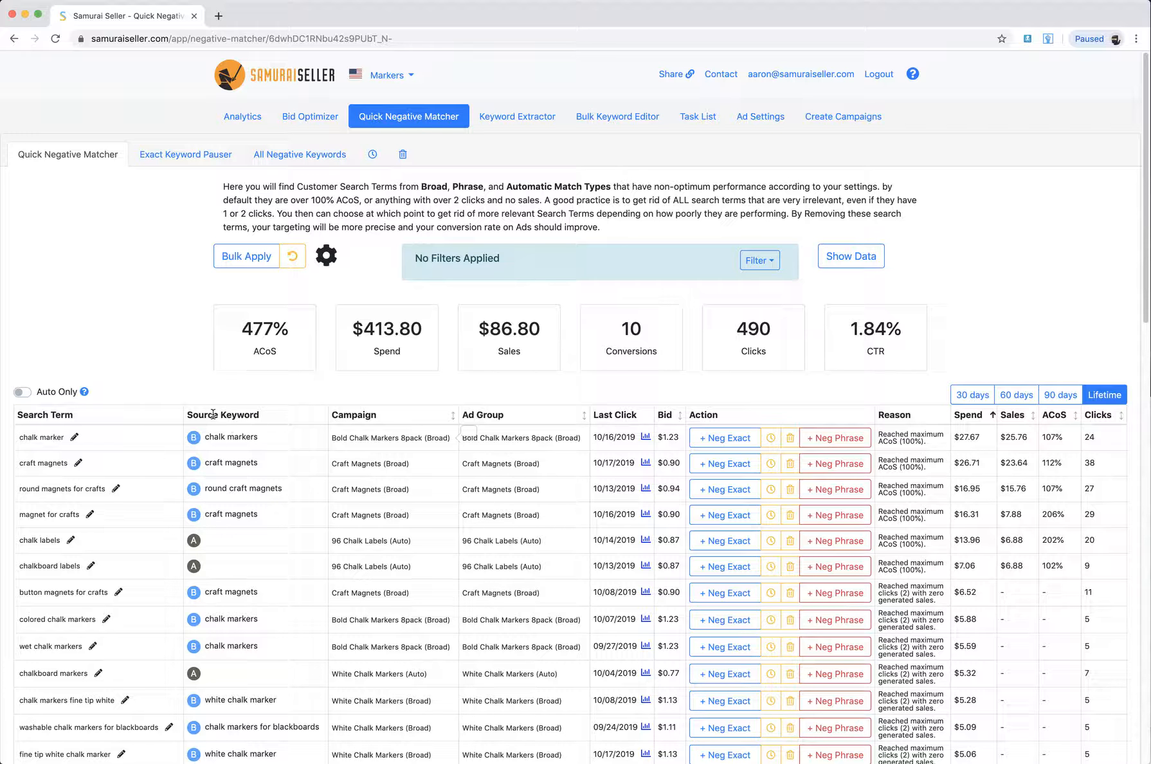
Compare search-term performance over the 30-day, 60-day, 90-day and lifetime periods, finishing on 30 days.
click(975, 398)
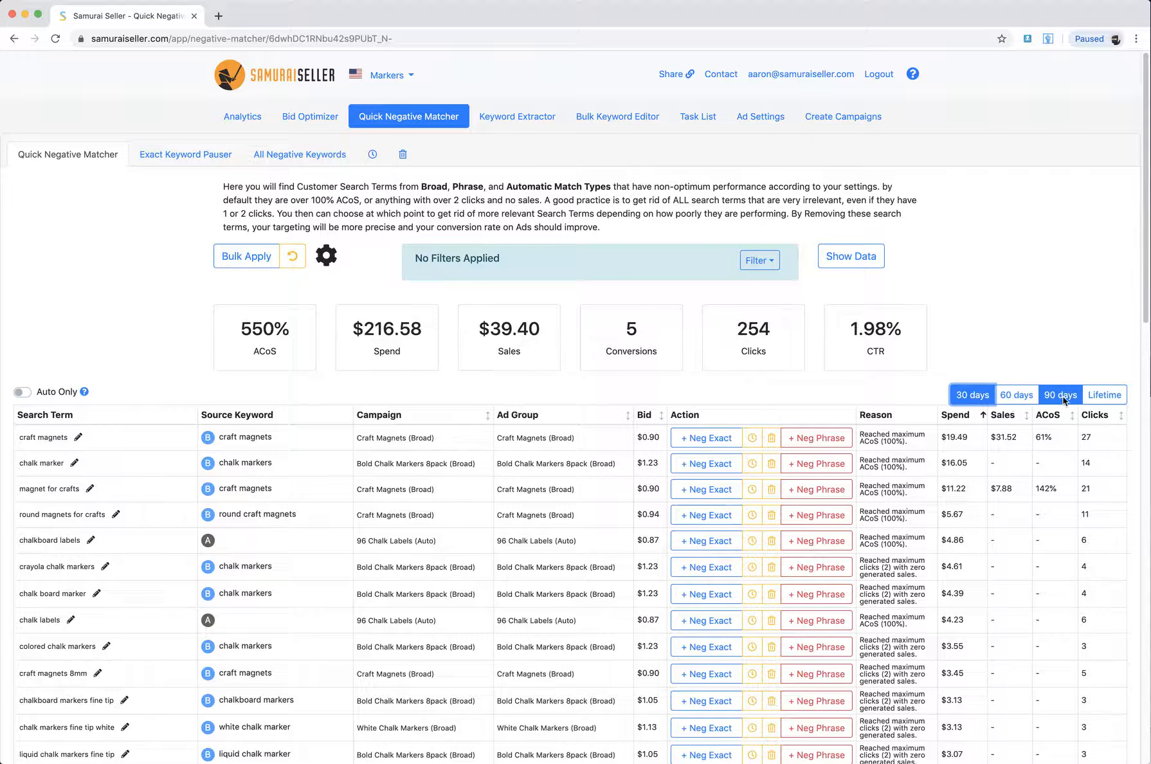
click(1014, 395)
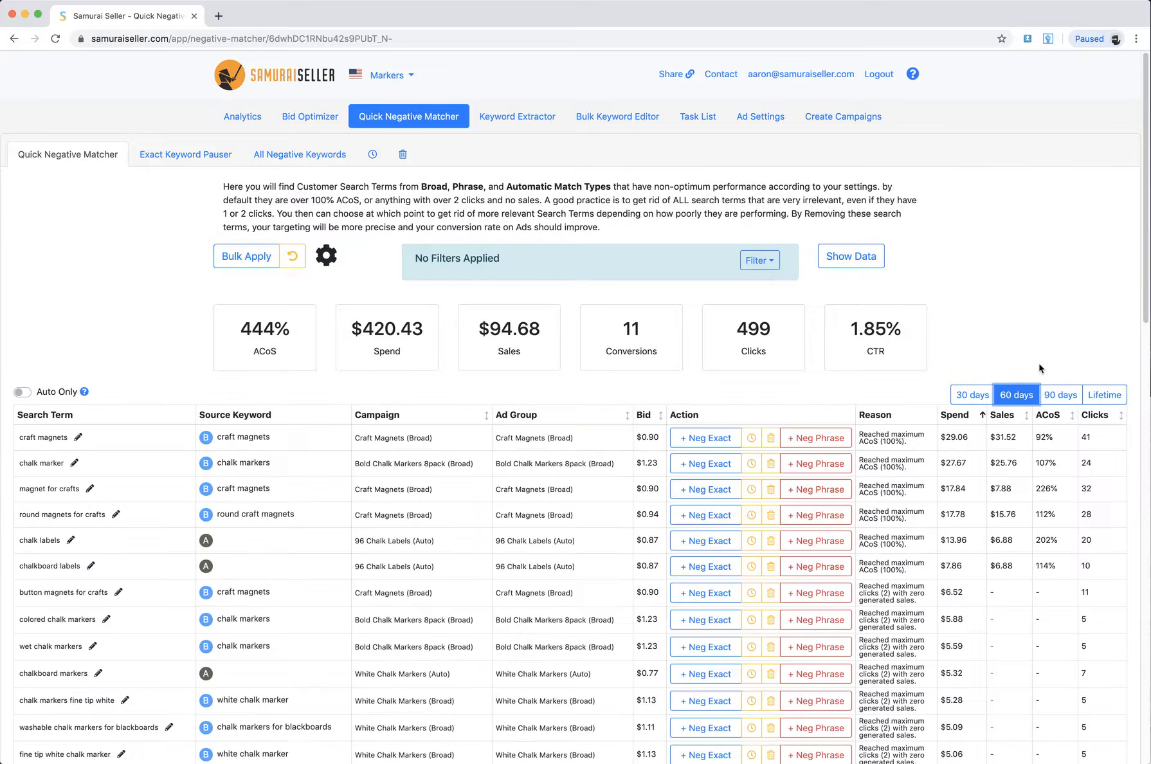
click(1071, 398)
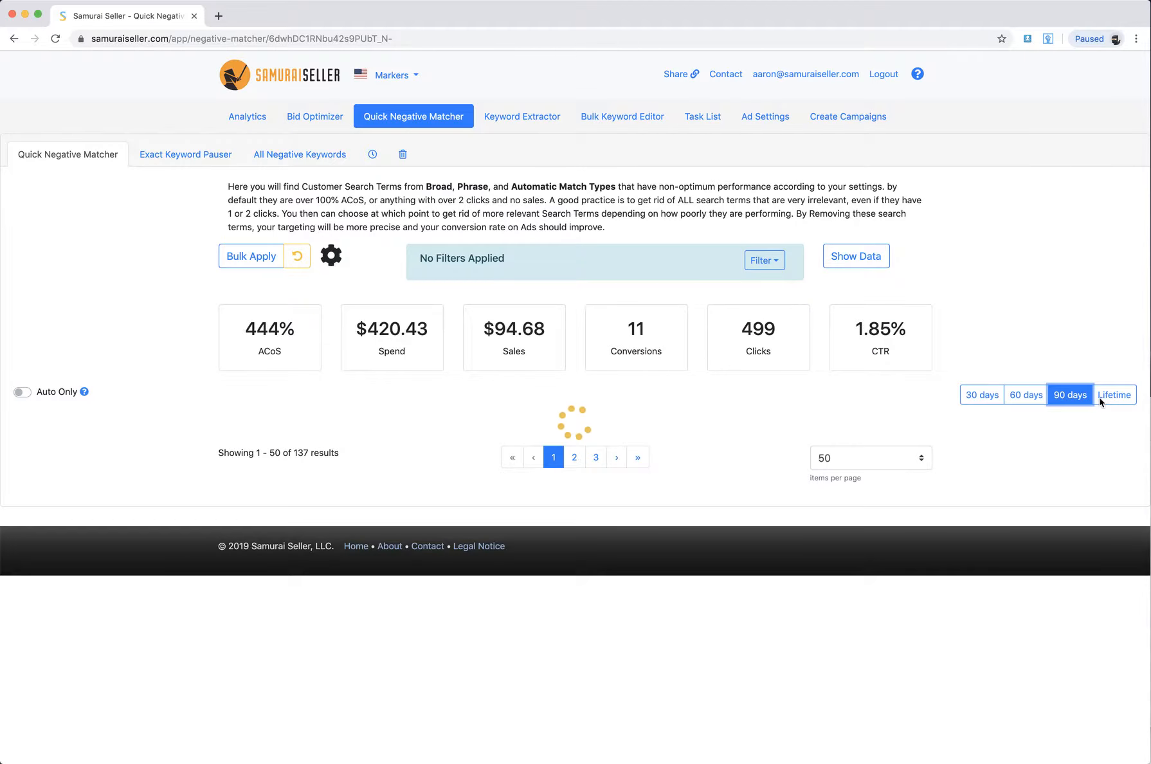
click(1101, 398)
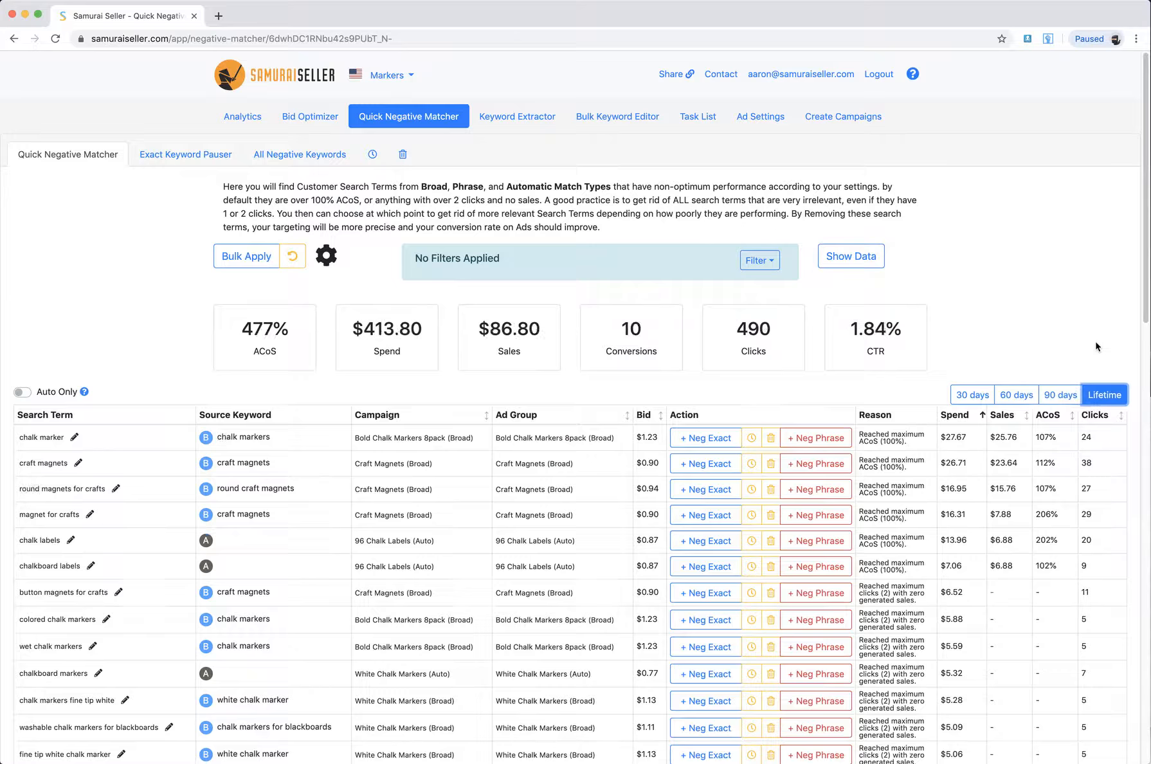
click(1061, 394)
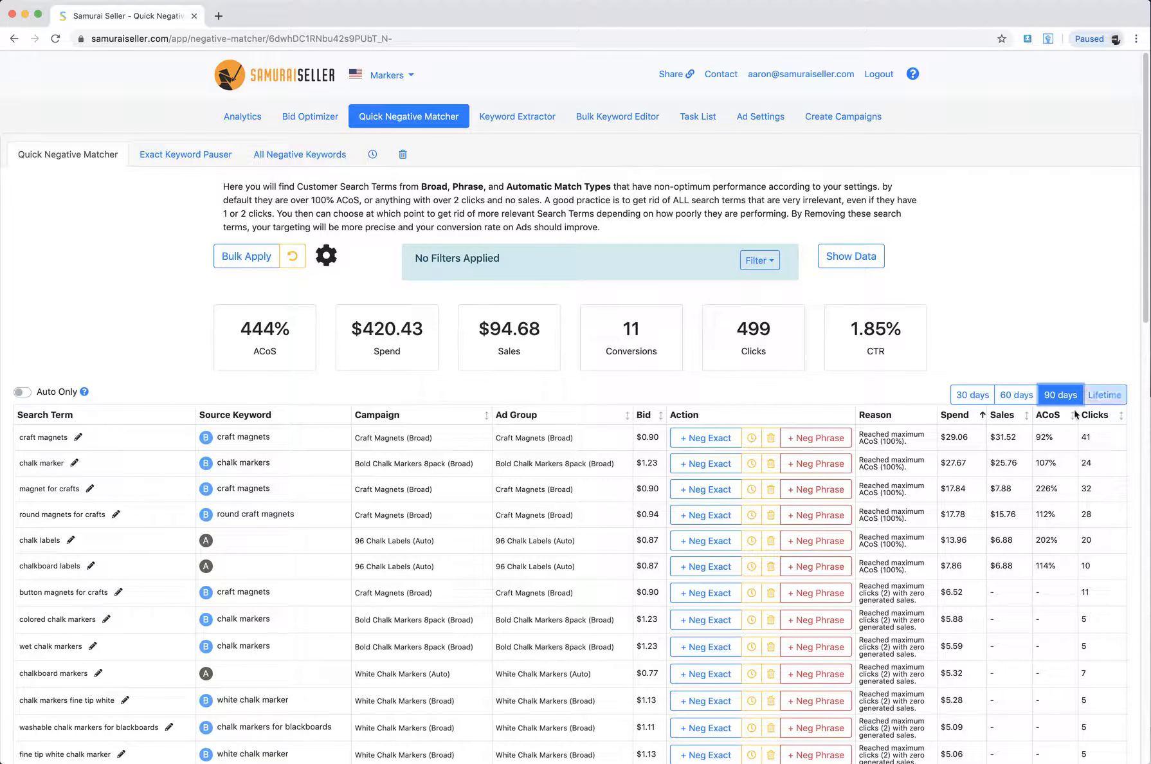
click(1020, 396)
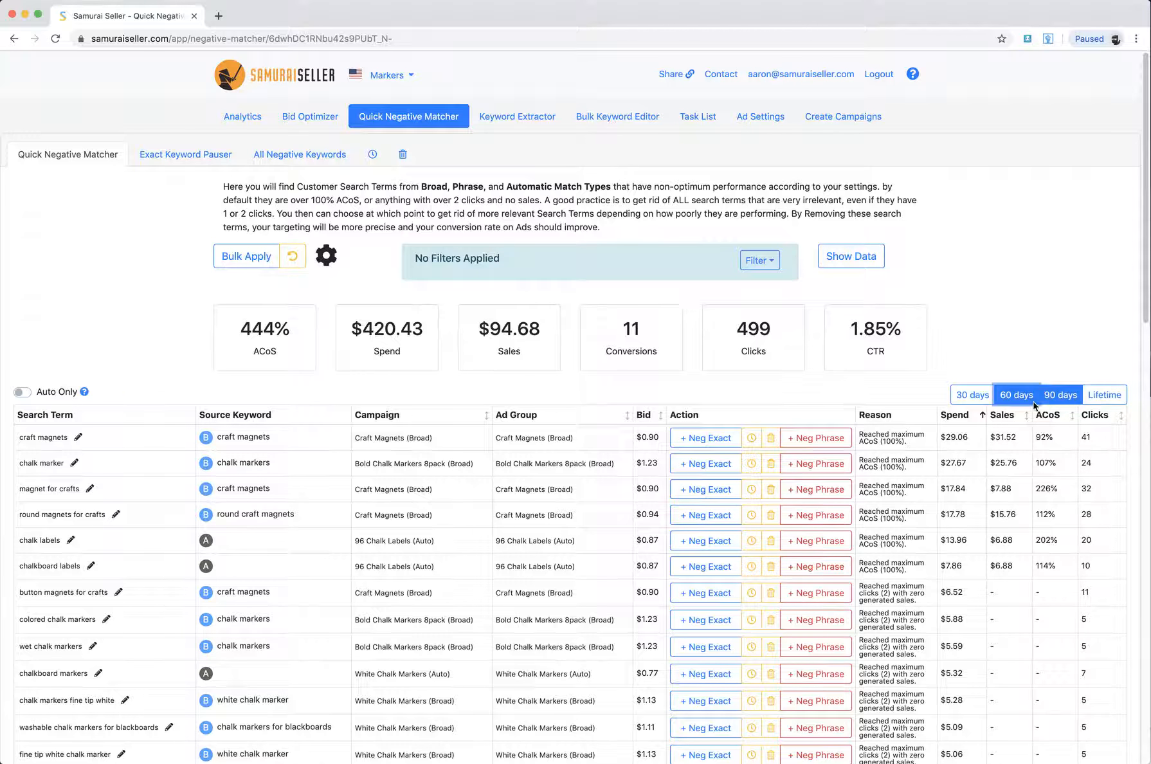
click(972, 396)
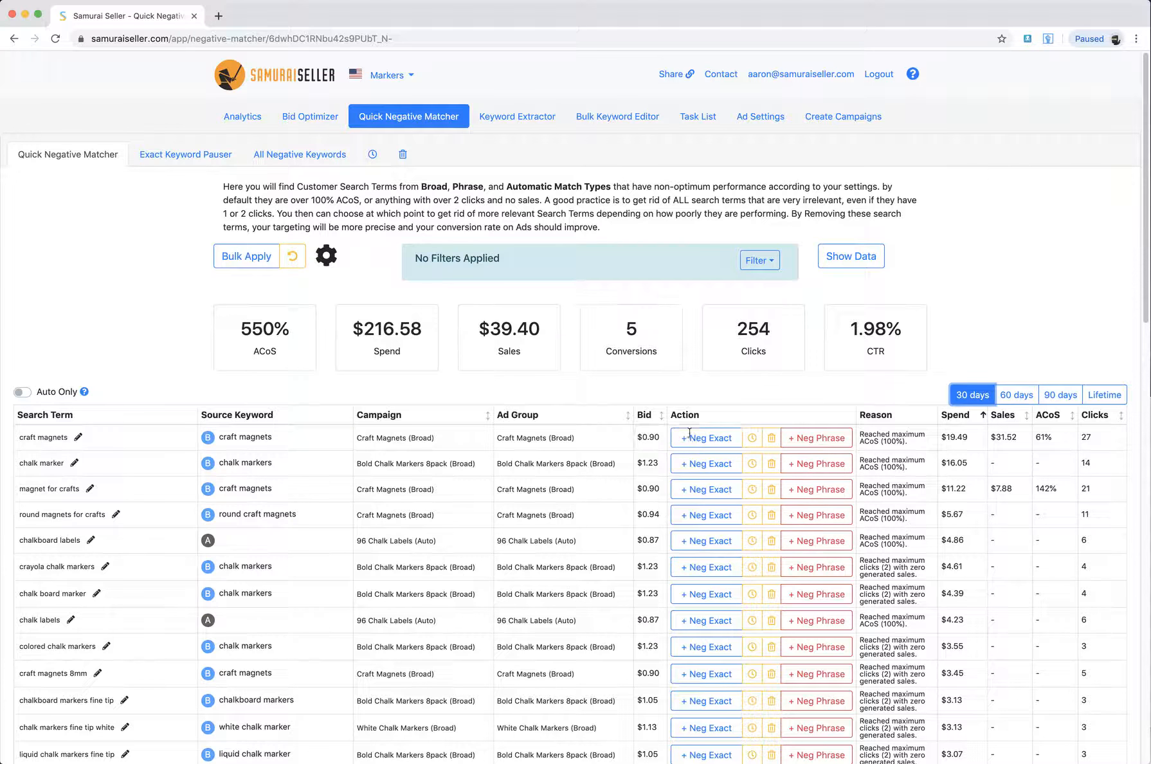
Try adding "craft magnets" as a negative exact, compare the search term with its source keyword, and undo the addition.
drag(281, 438, 217, 439)
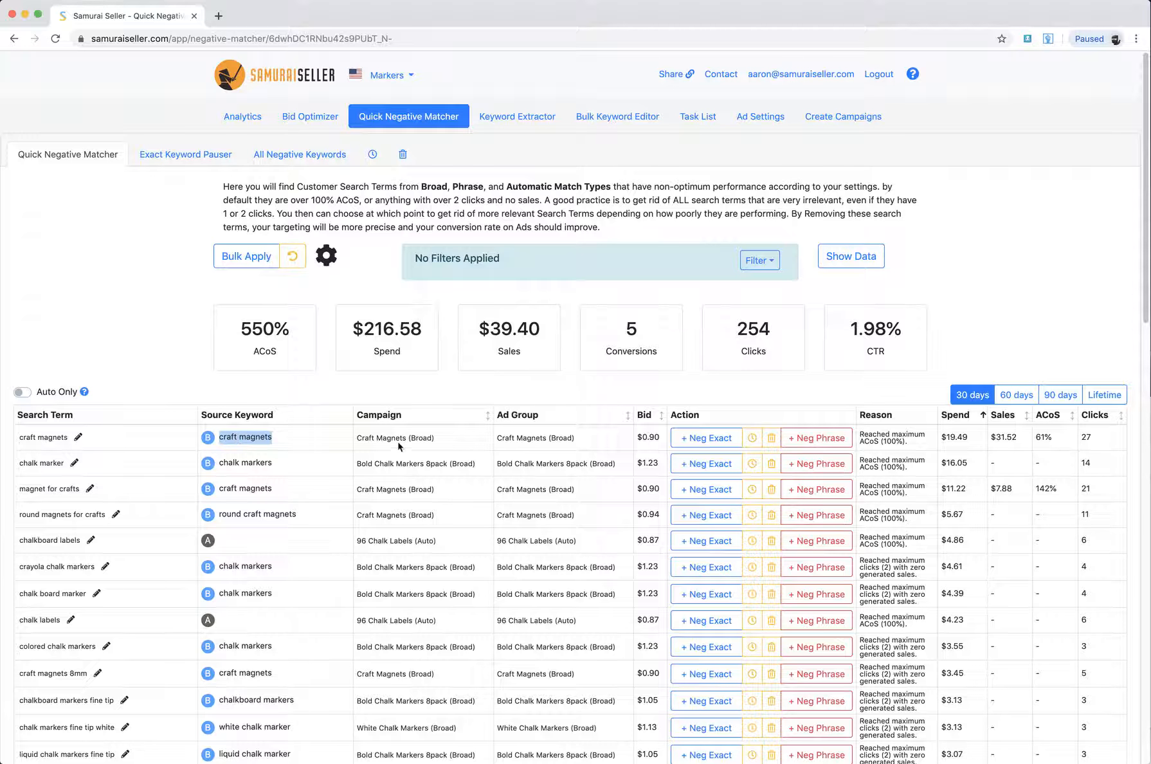
click(682, 444)
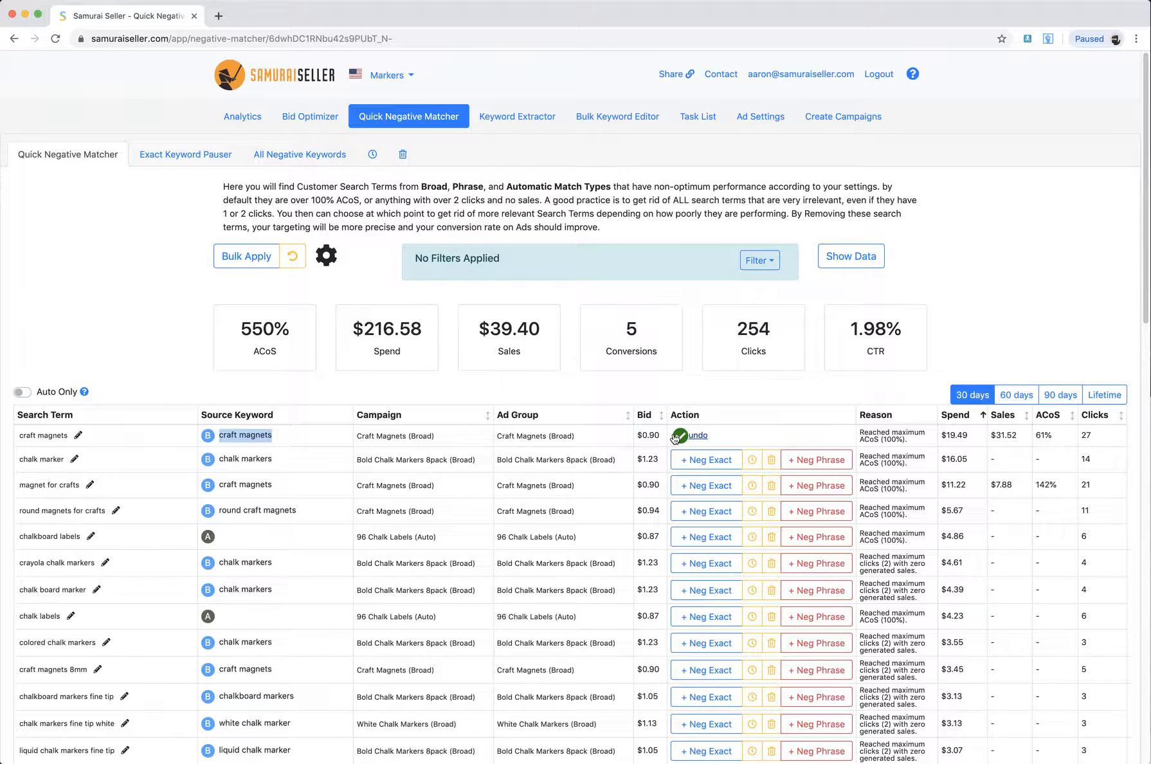
triple_click(40, 437)
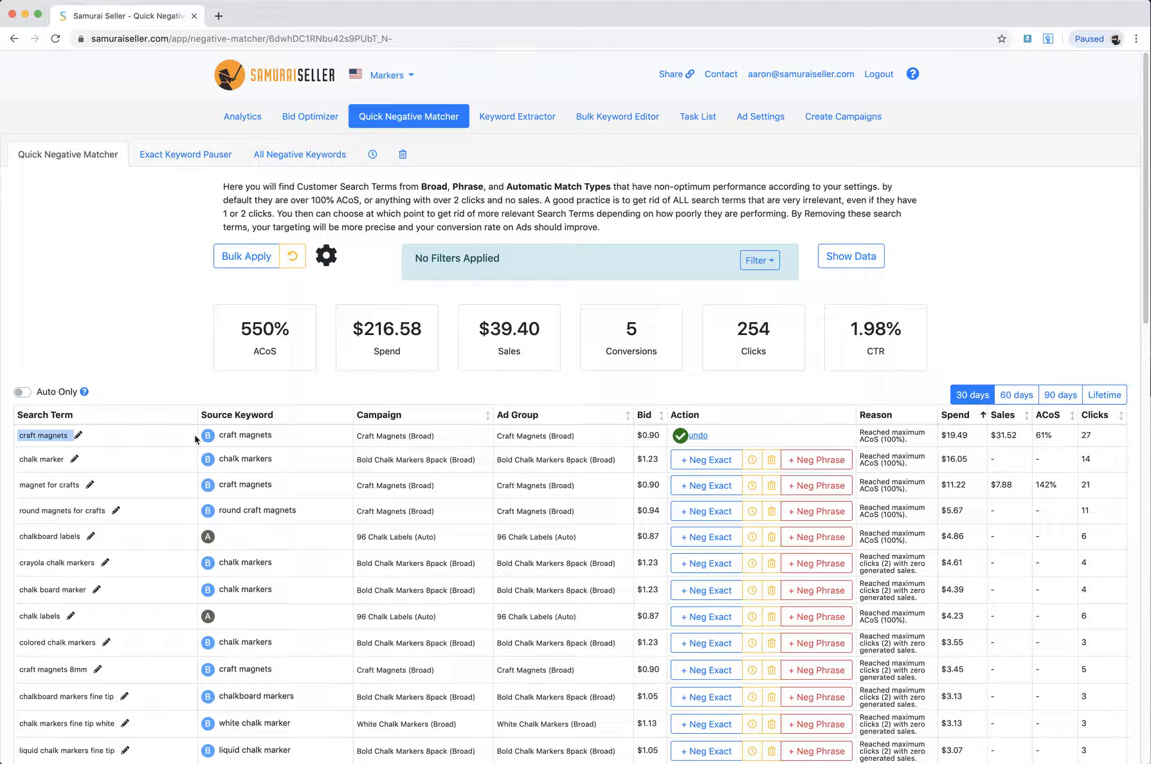
drag(283, 438, 220, 436)
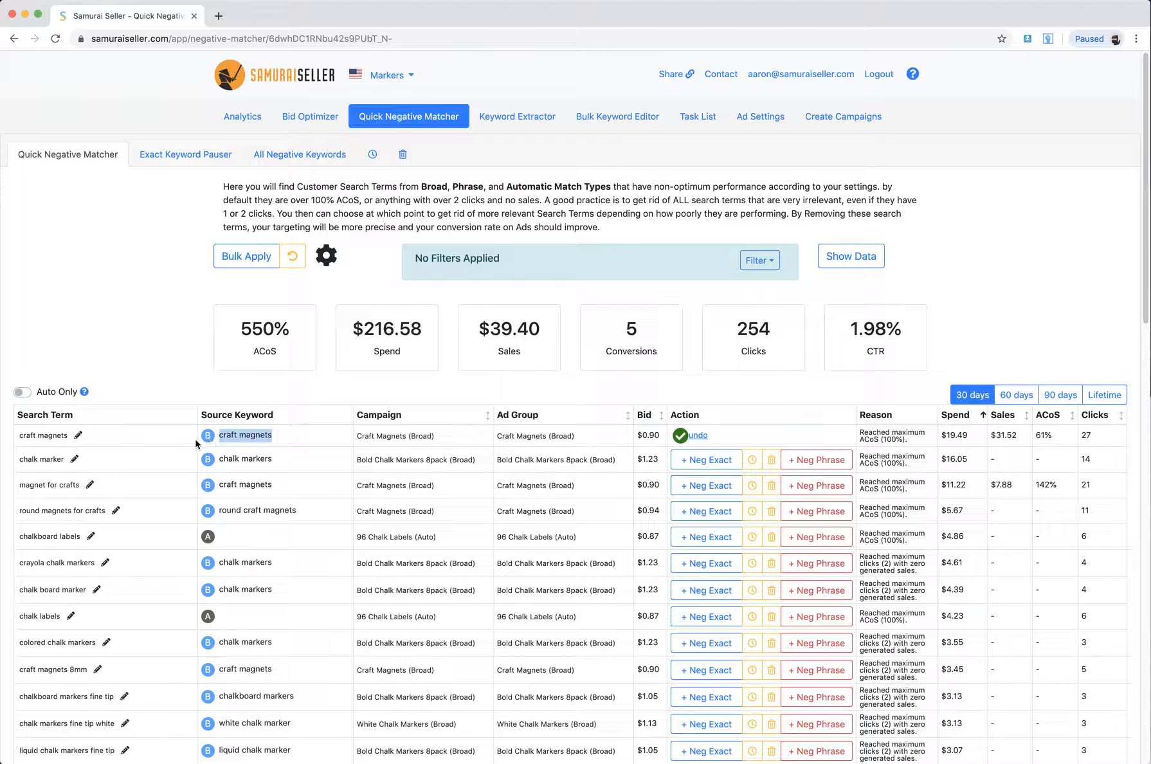
drag(68, 435, 15, 437)
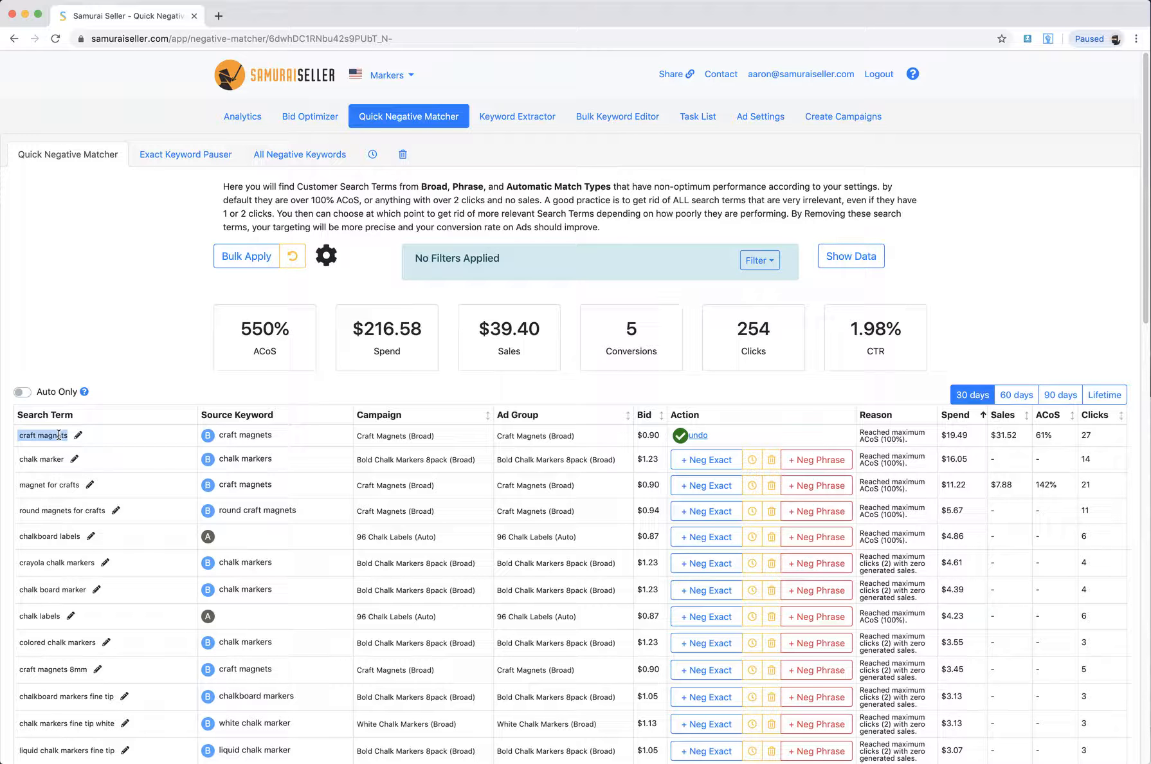
drag(66, 436, 37, 438)
click(36, 437)
click(699, 437)
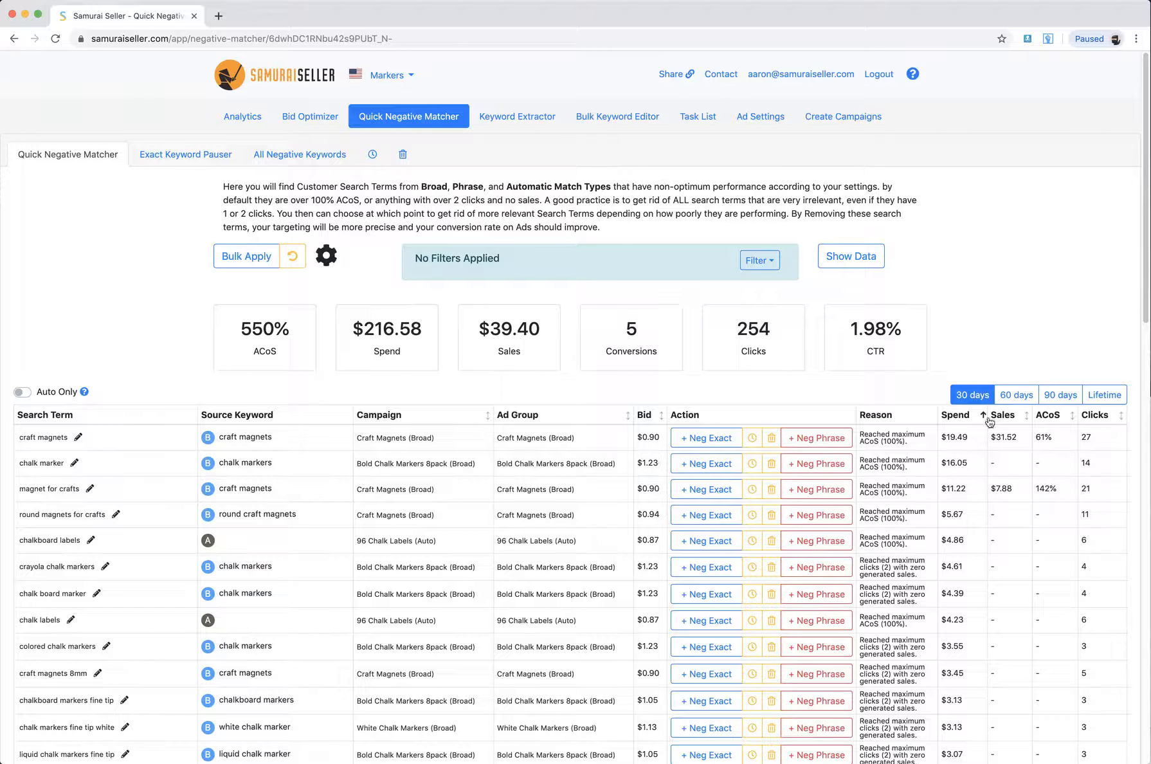
View the search terms for 60 days, 90 days and lifetime, and review the Quick Negative Matcher settings.
click(1026, 393)
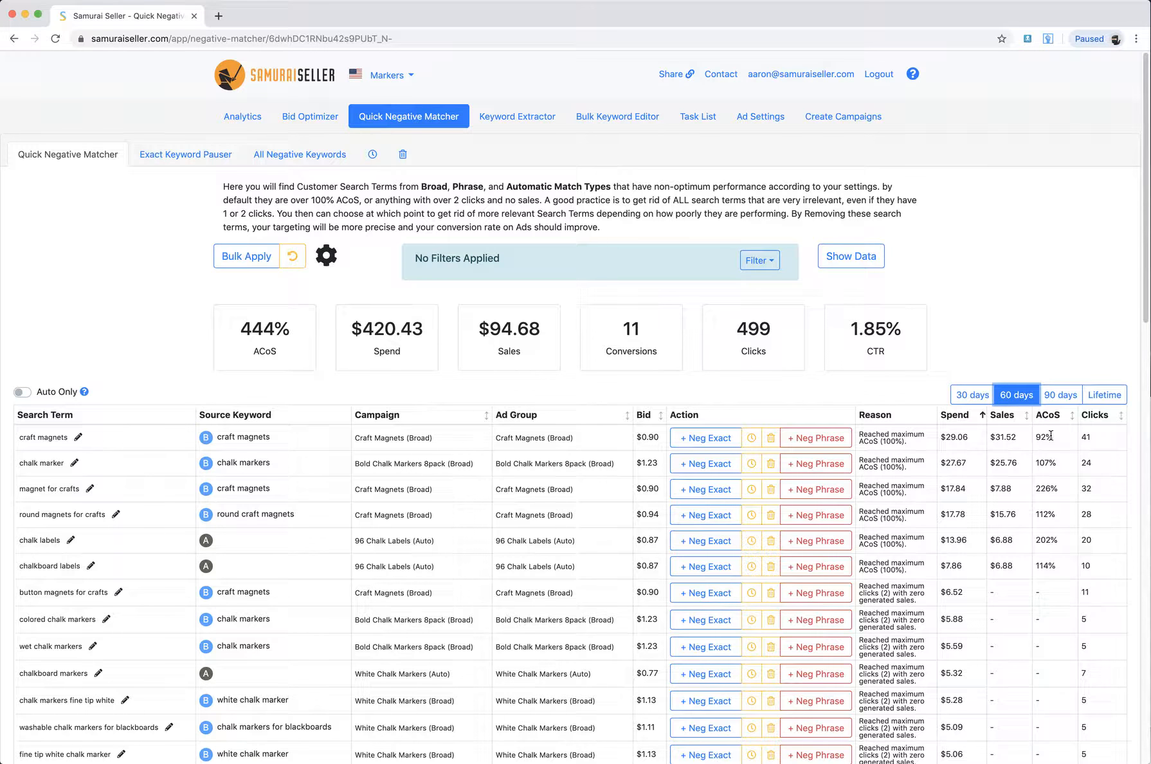
click(1058, 395)
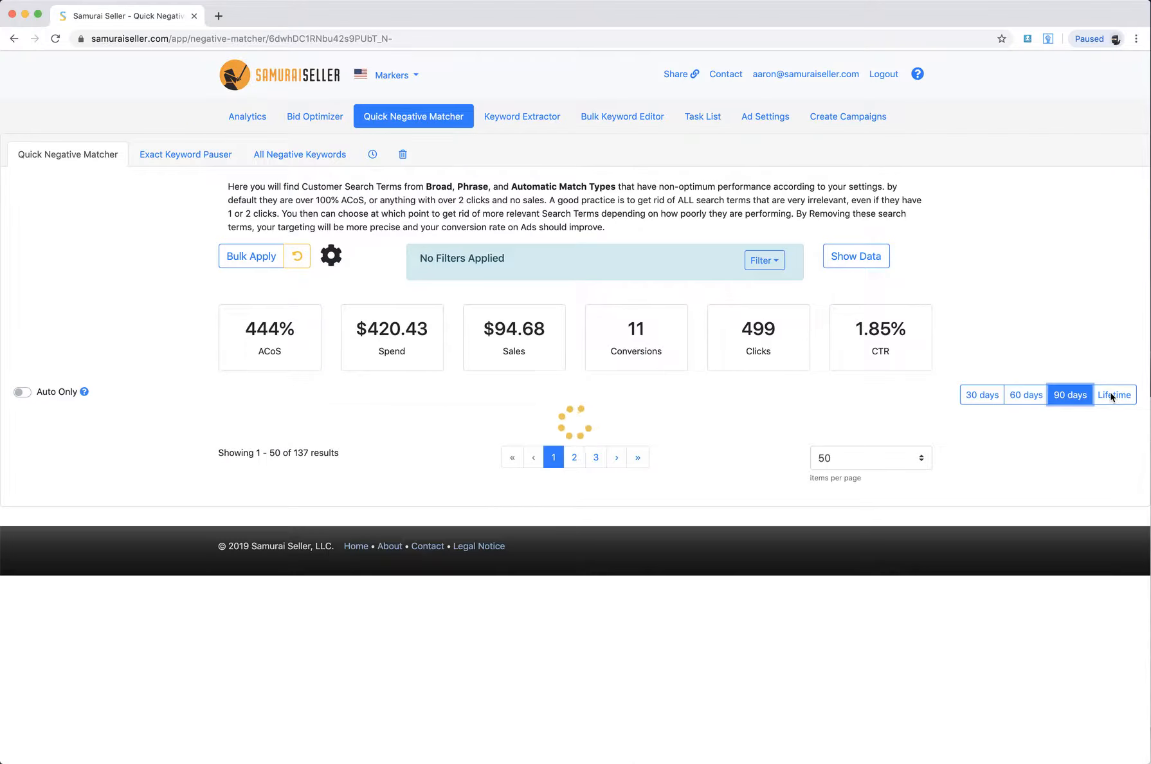
click(1113, 395)
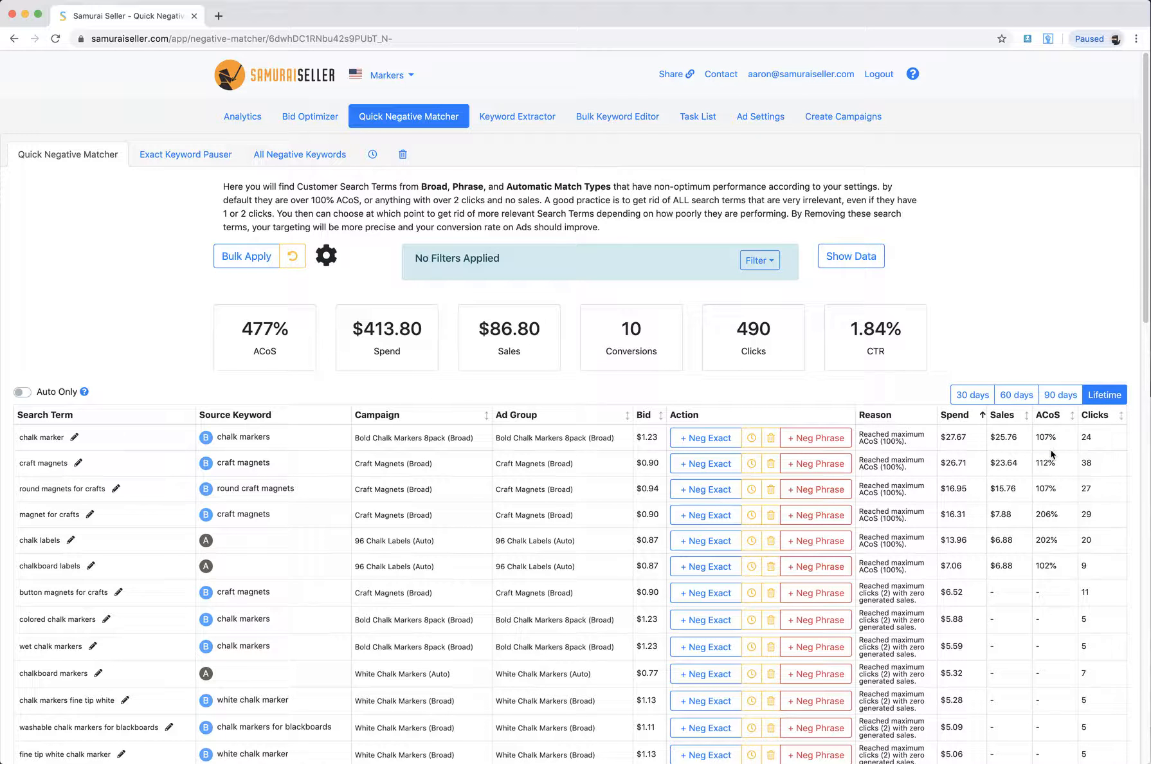
click(327, 258)
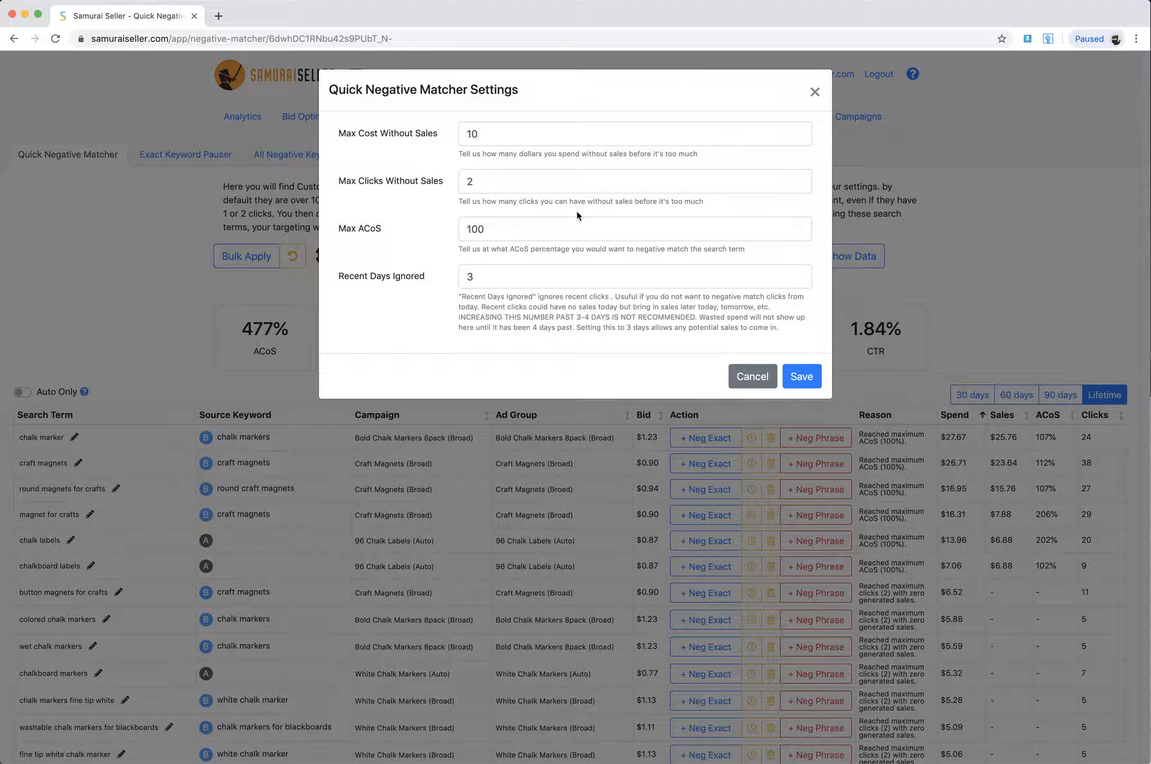
click(815, 92)
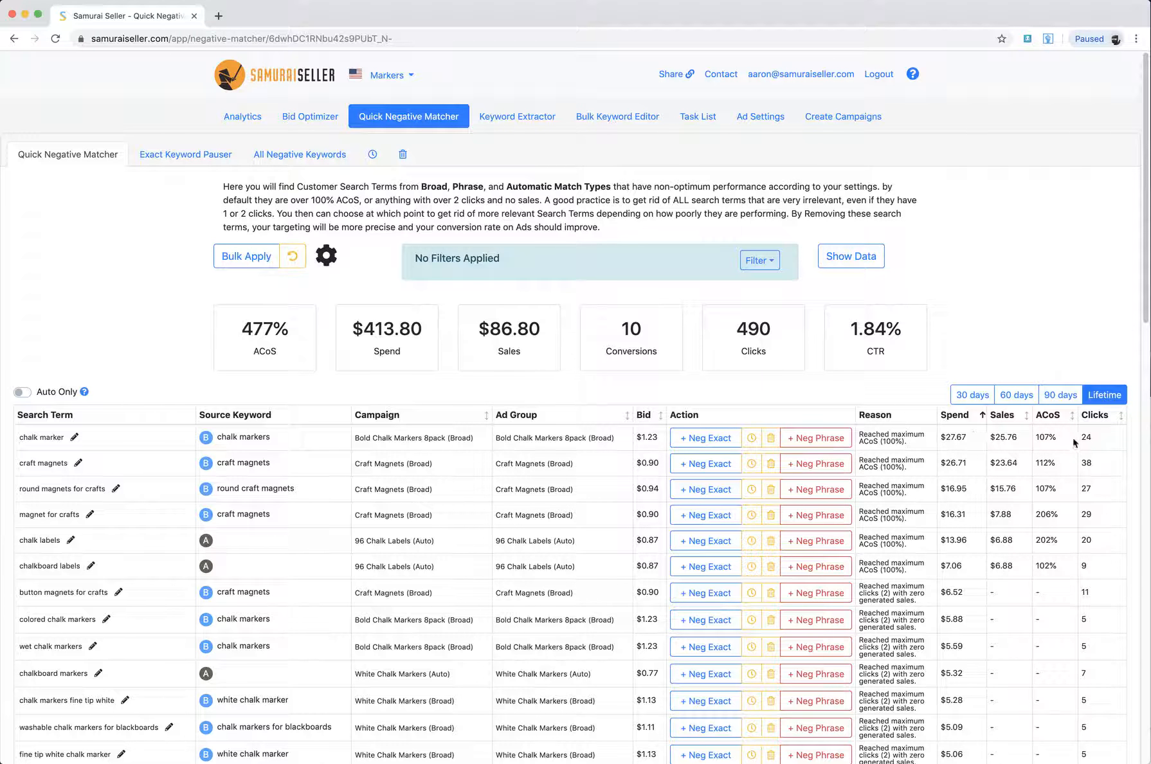
Compare the 30-day spend on "chalk marker" with the lifetime figures, and examine the lifetime sales and ACoS of "craft magnets".
click(975, 397)
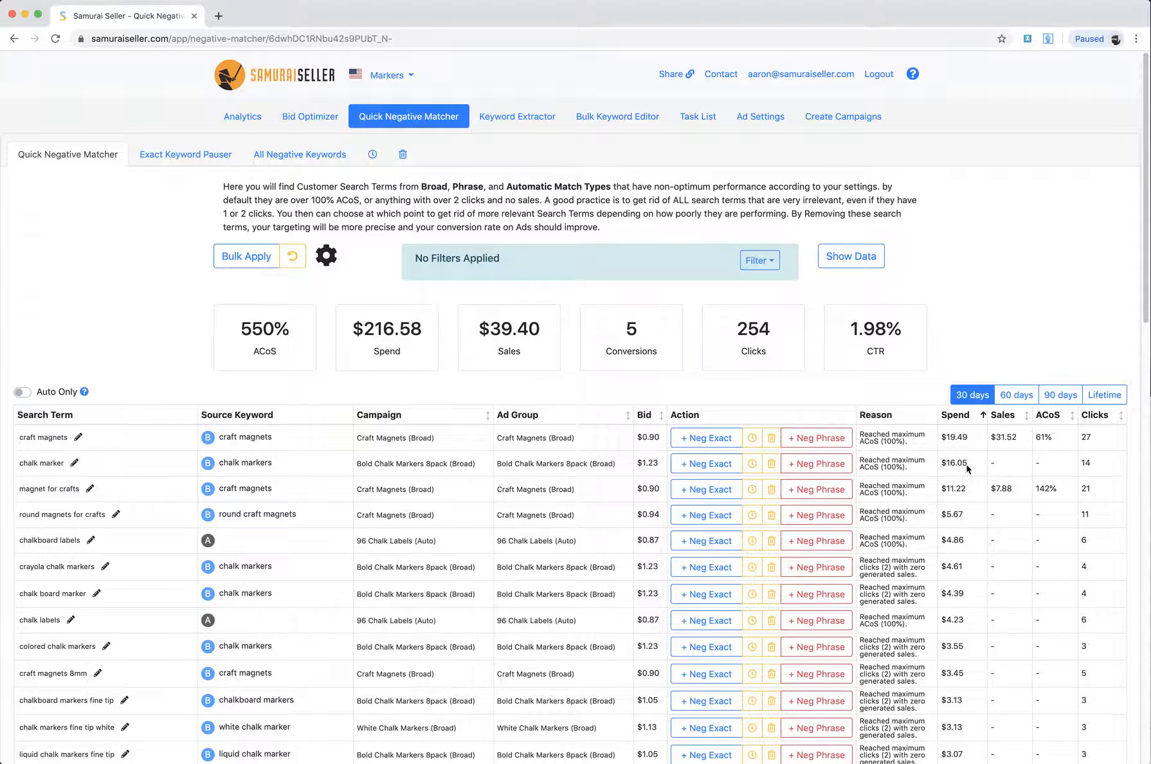
drag(963, 465, 942, 465)
click(1099, 397)
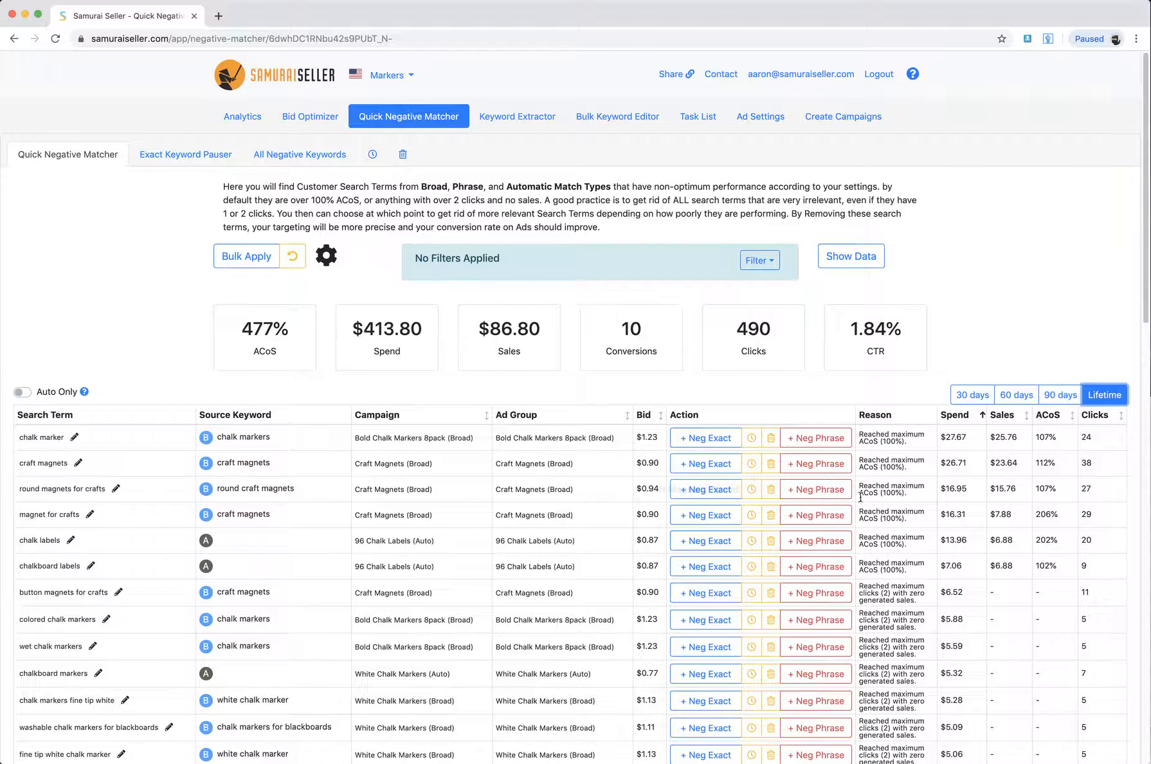
drag(1058, 464, 999, 467)
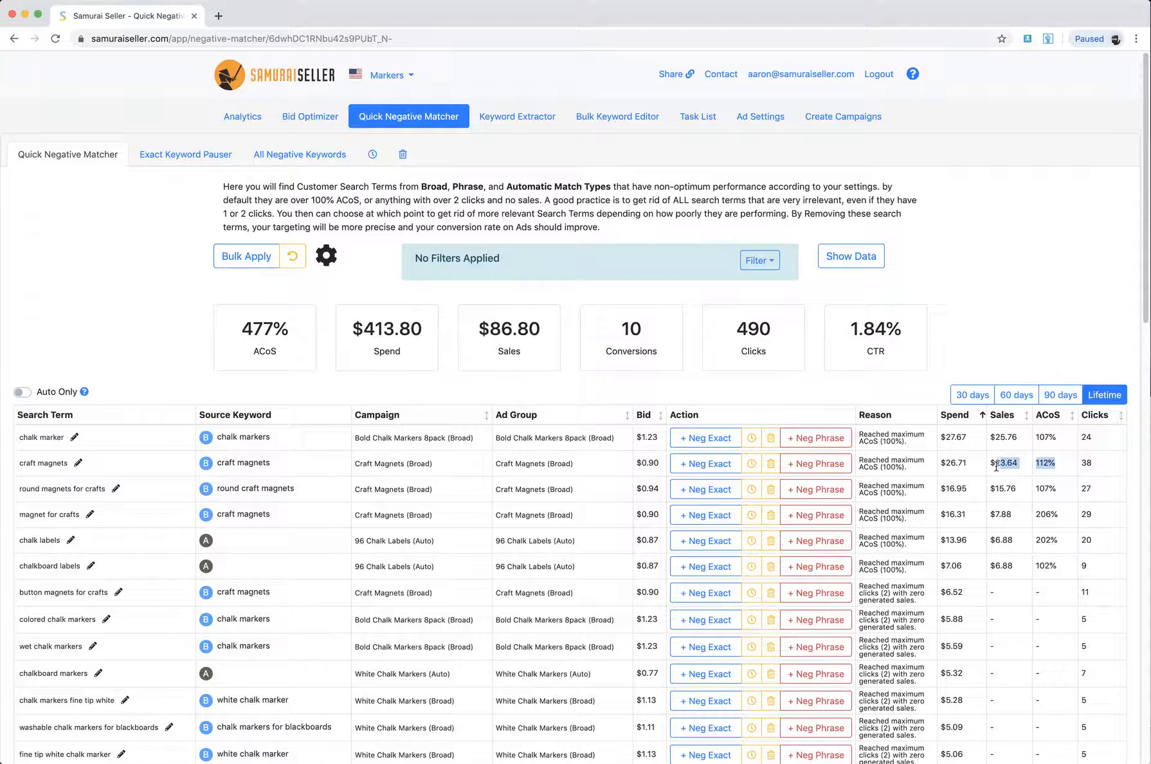
click(995, 466)
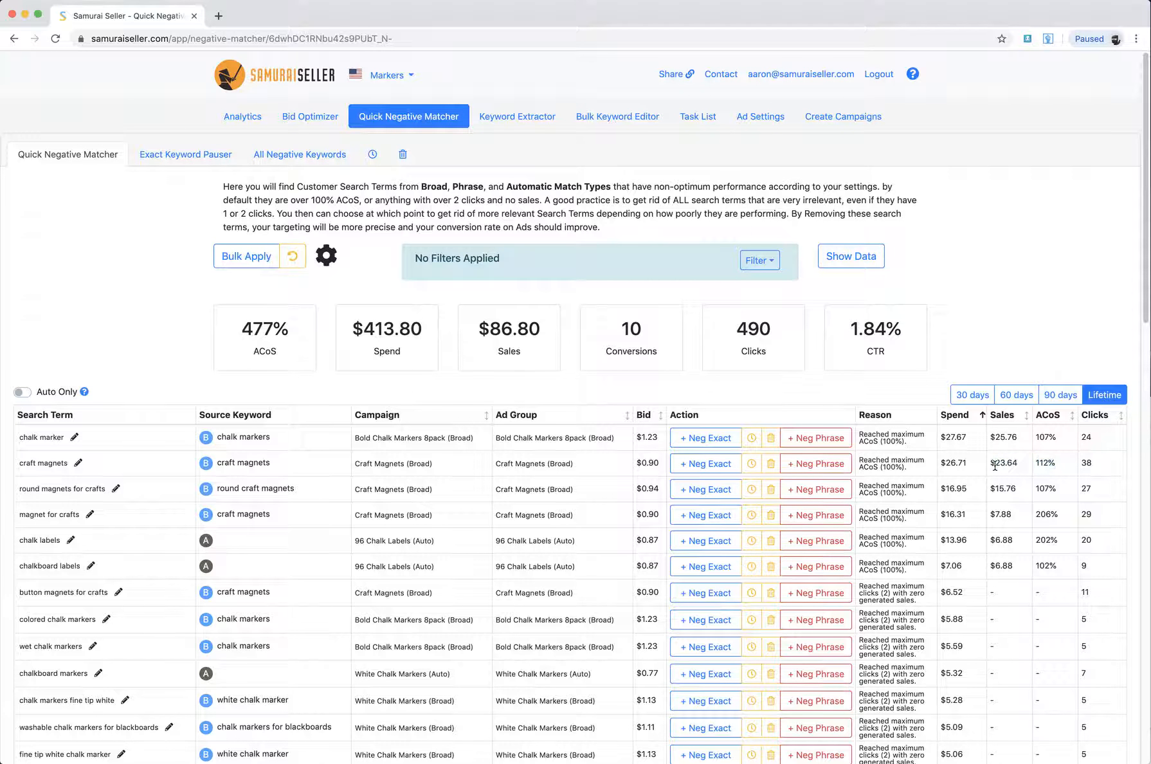
Copy the search term "chalk marker" from the 30-day list and find it in the lifetime list.
click(979, 396)
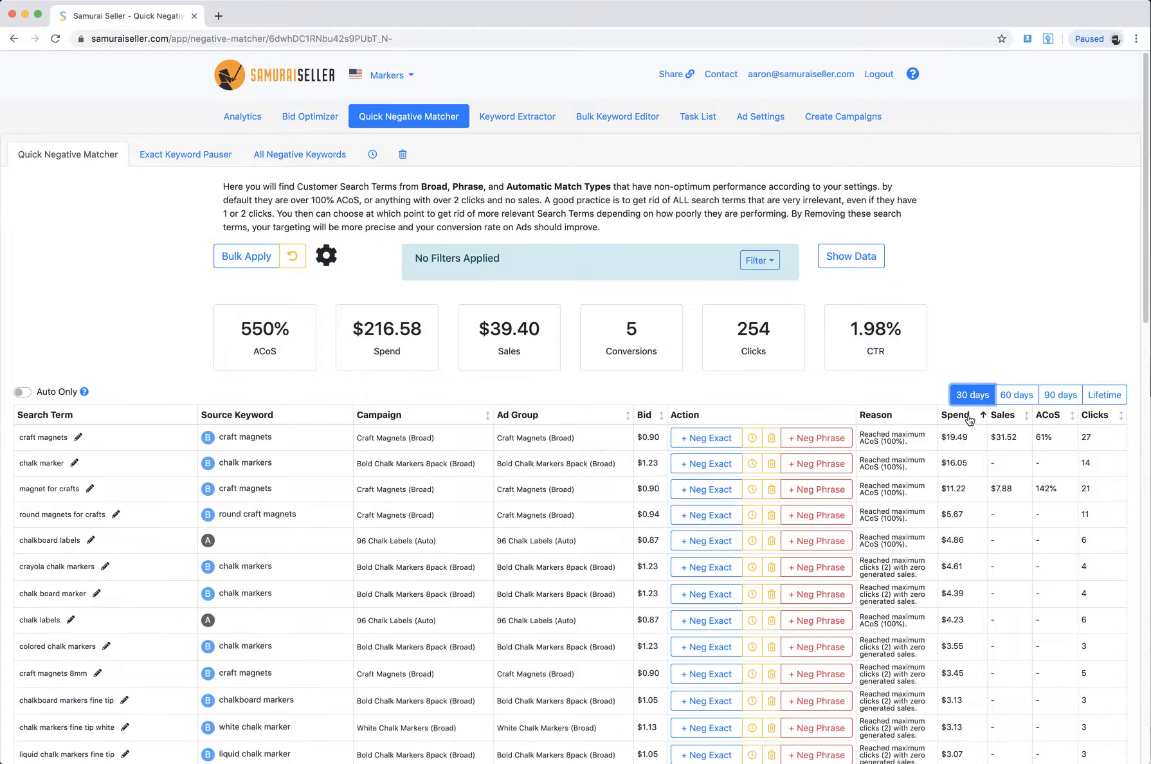
triple_click(40, 461)
key(super+c)
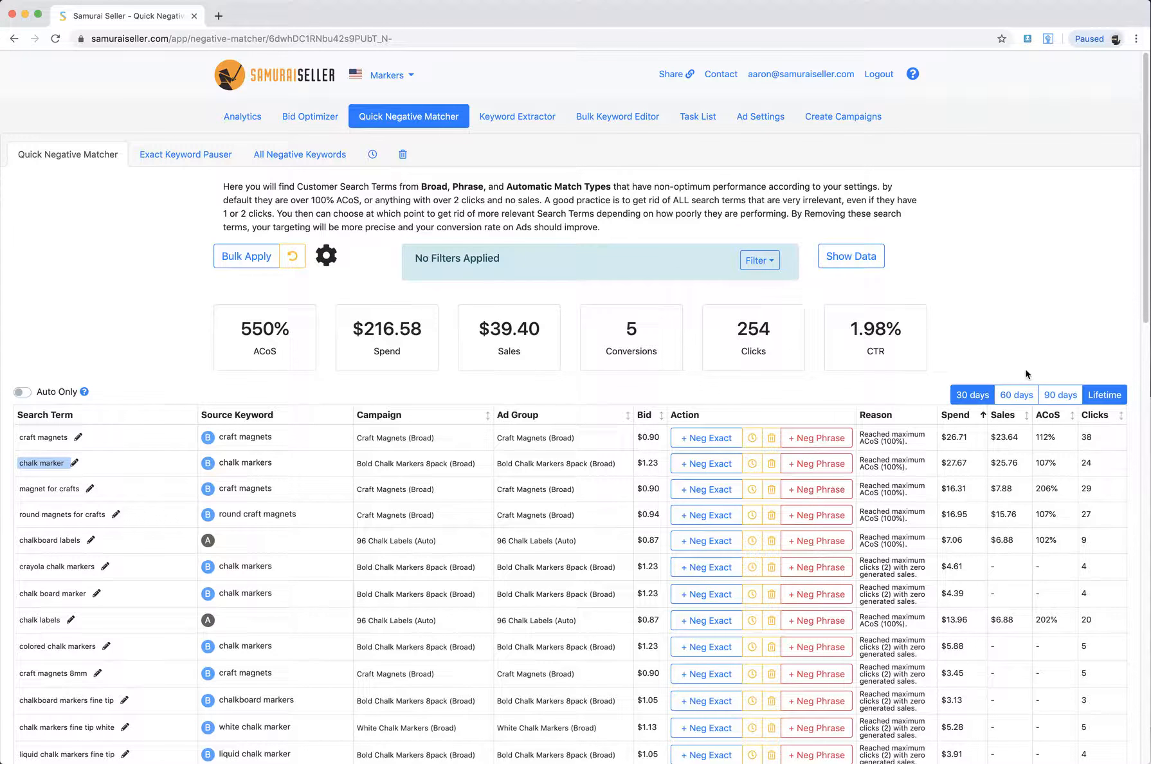
key(super+f)
key(super+v)
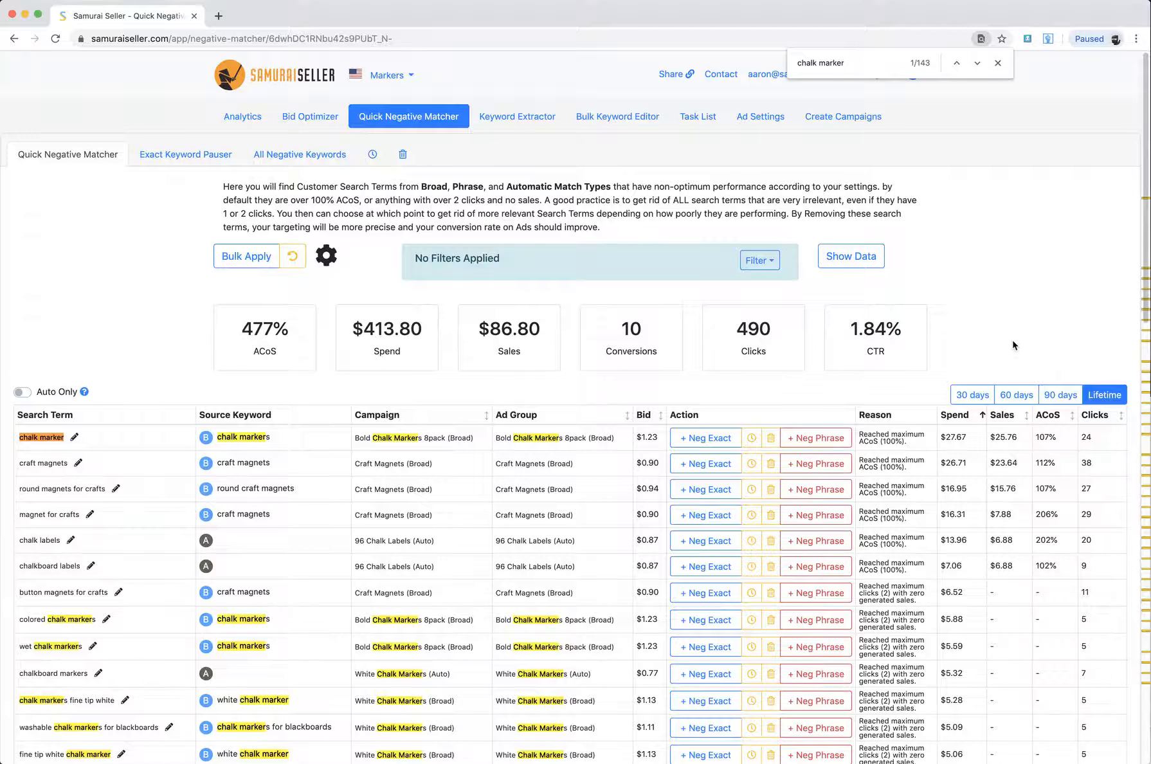
key(Escape)
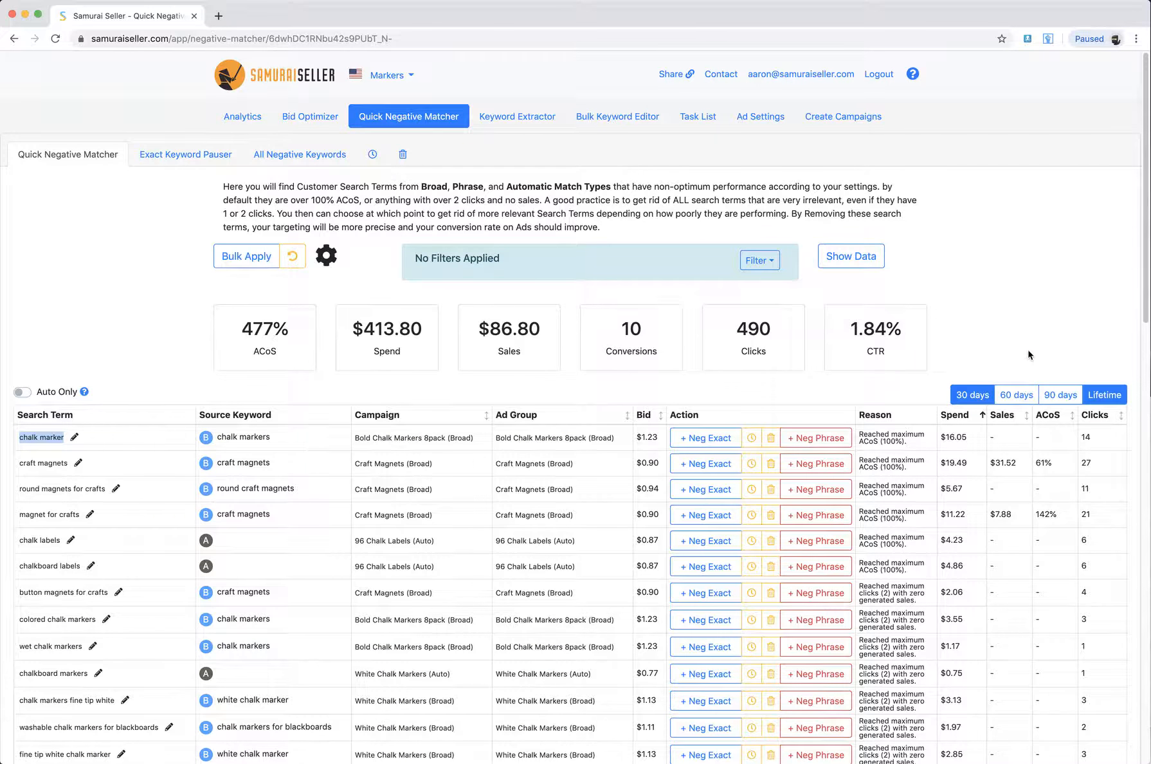
Show the 60-day data and find "chalk marker" in that list.
click(1023, 398)
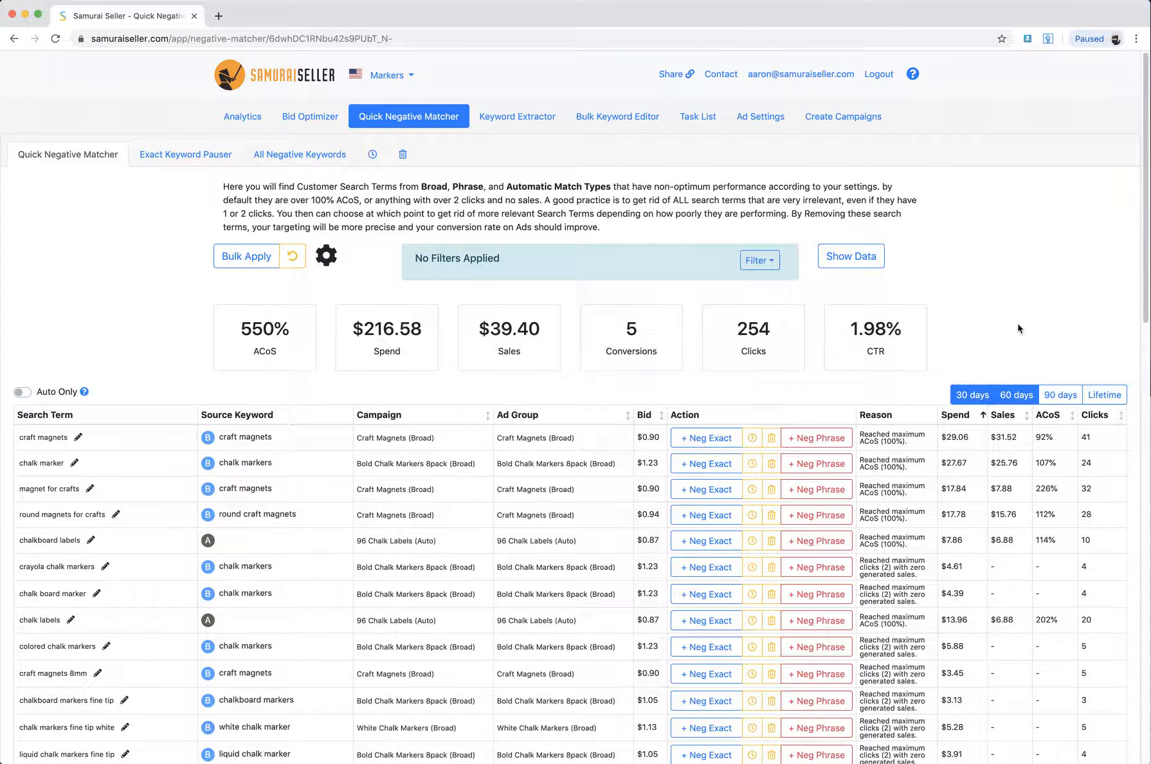
key(super+f)
key(super+v)
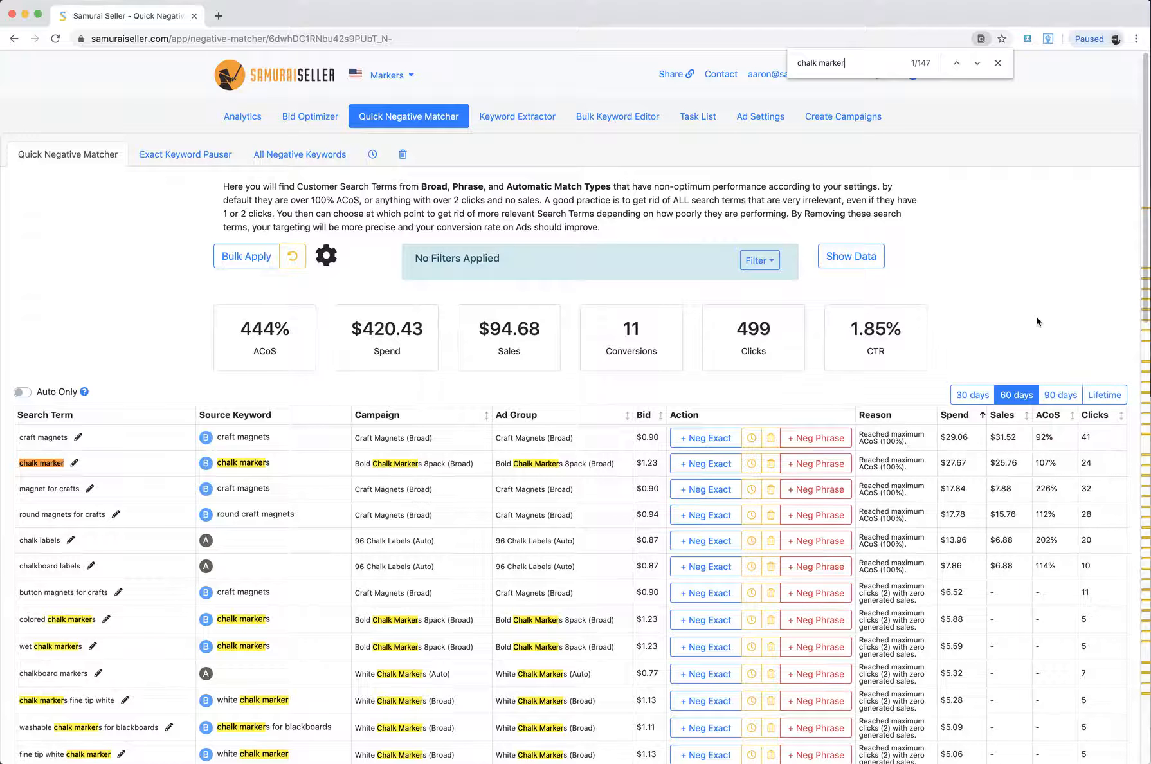
click(998, 63)
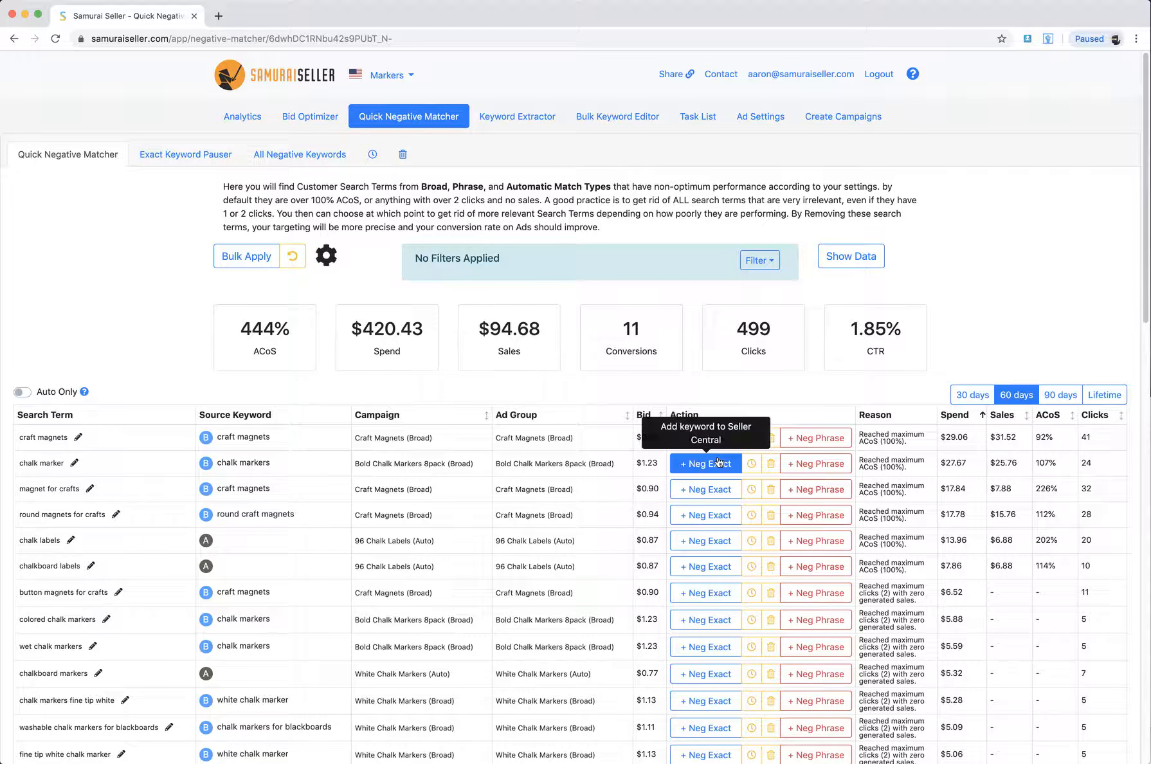
click(775, 260)
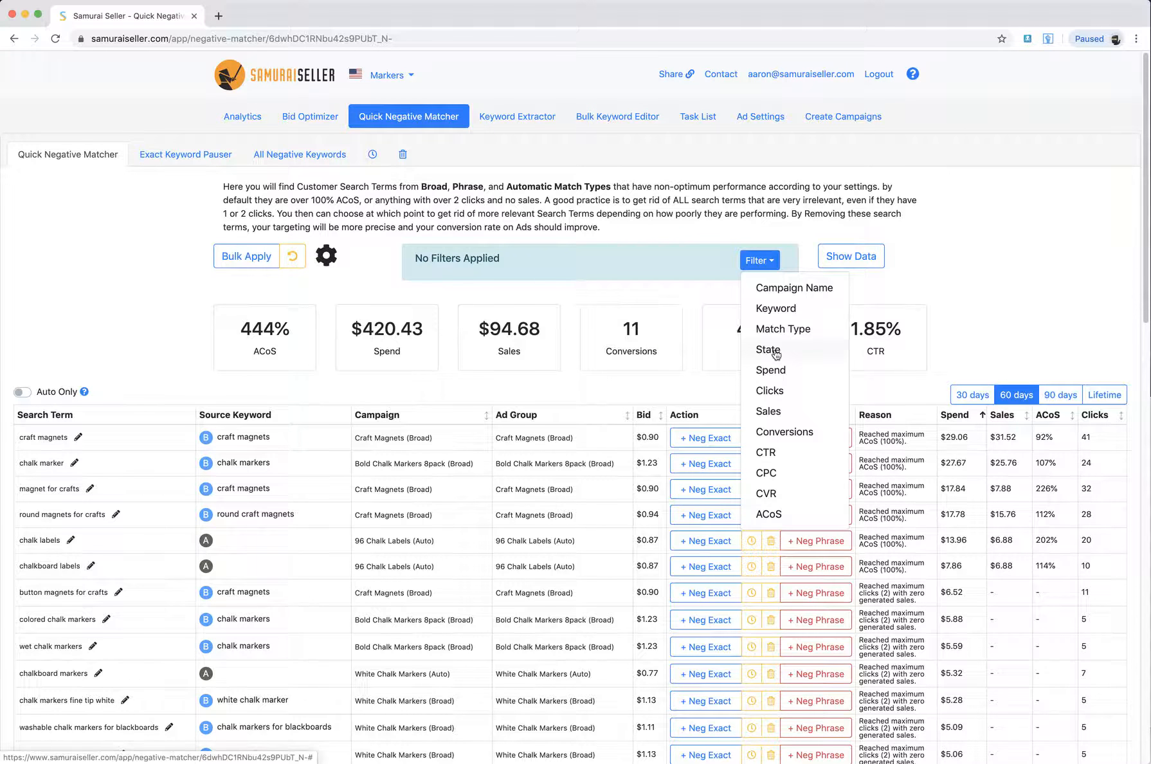
click(664, 258)
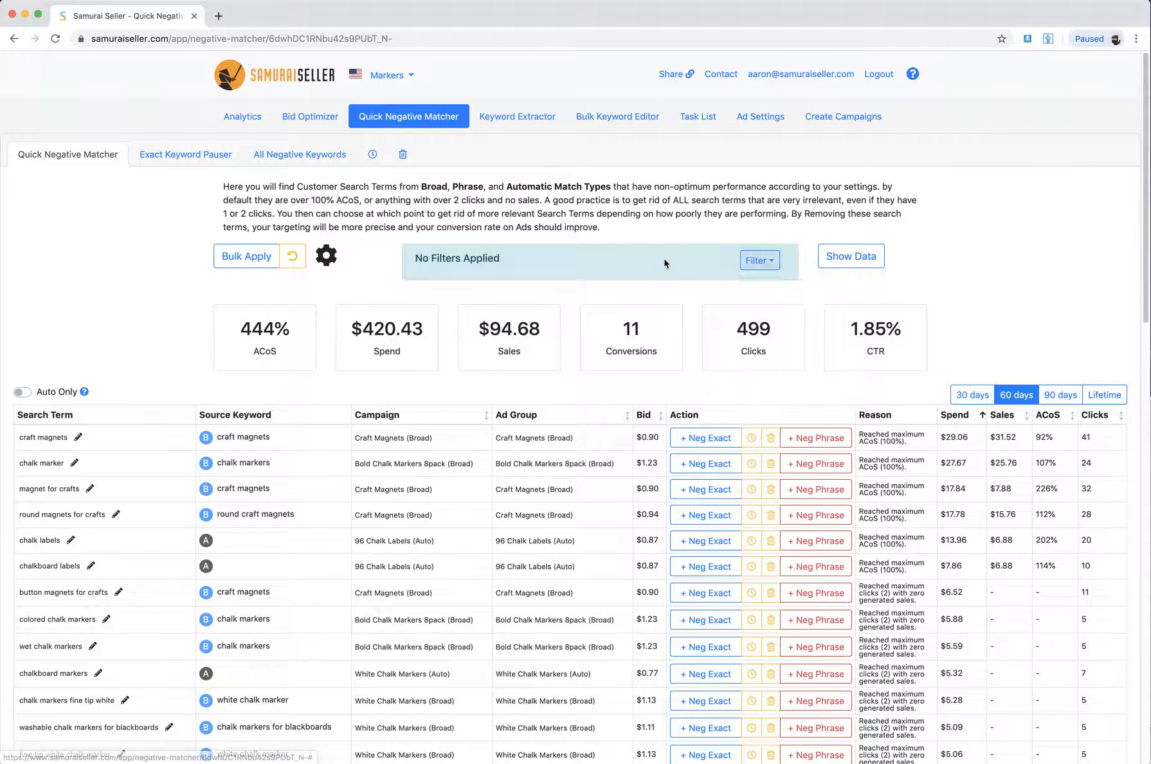
click(760, 263)
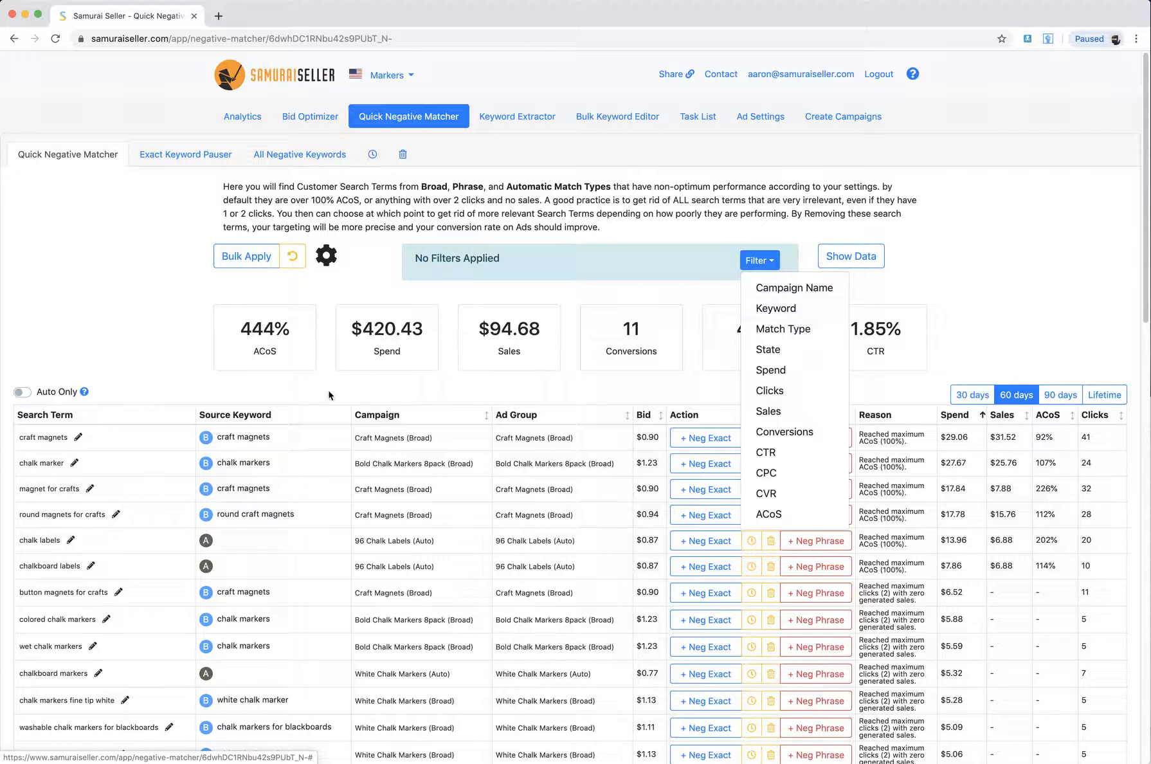
click(263, 391)
Copy "chalk marker" from the page search and filter the list to keywords containing it with Normal Match.
key(super+f)
key(super+a)
key(super+c)
click(760, 260)
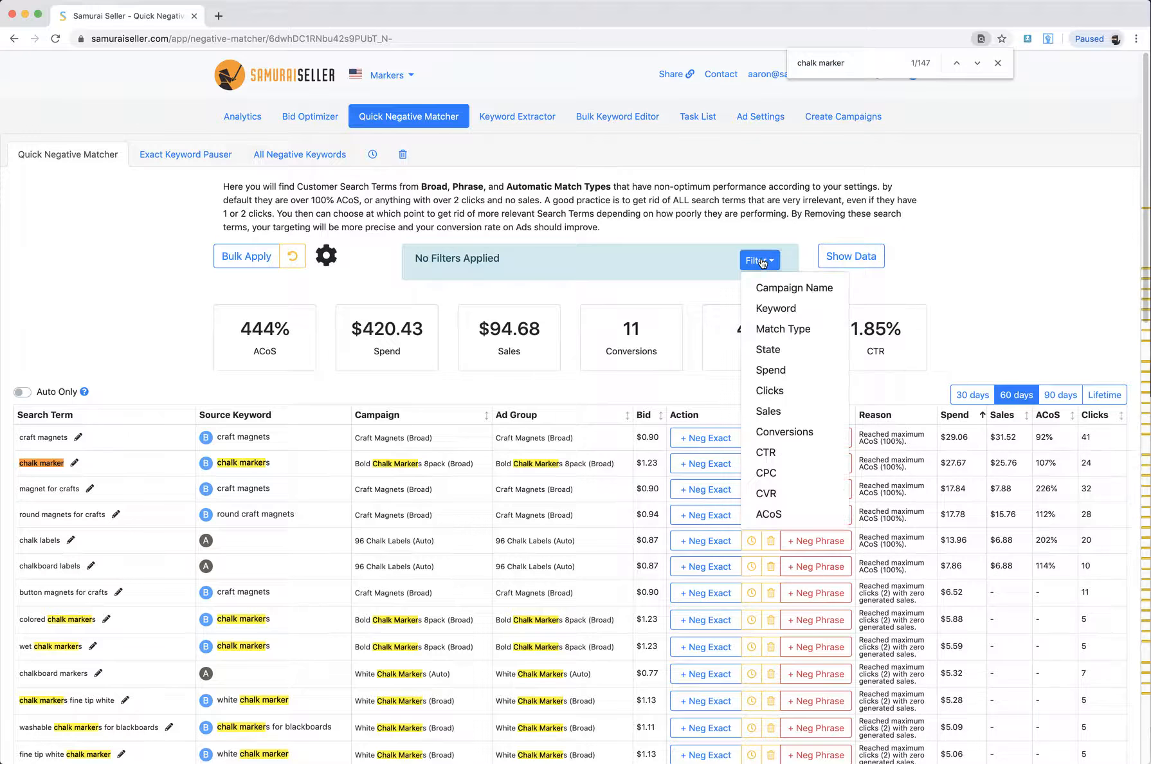
click(775, 309)
click(531, 319)
key(super+v)
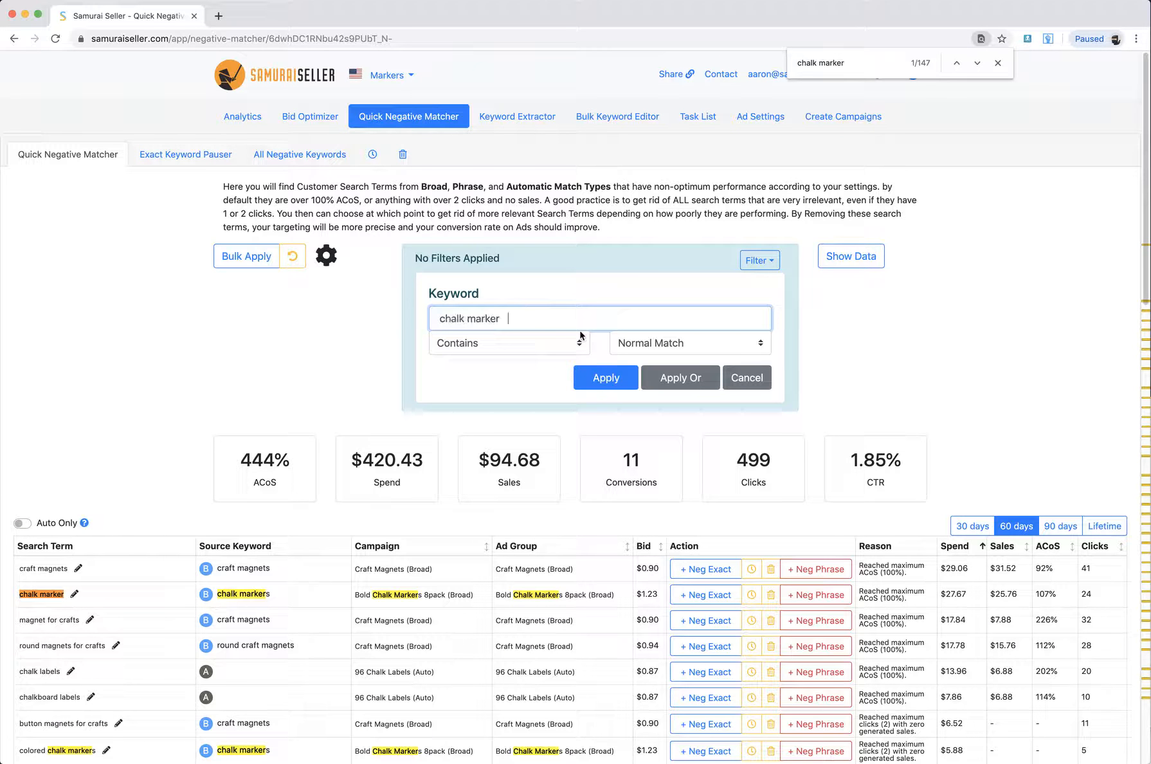
click(606, 378)
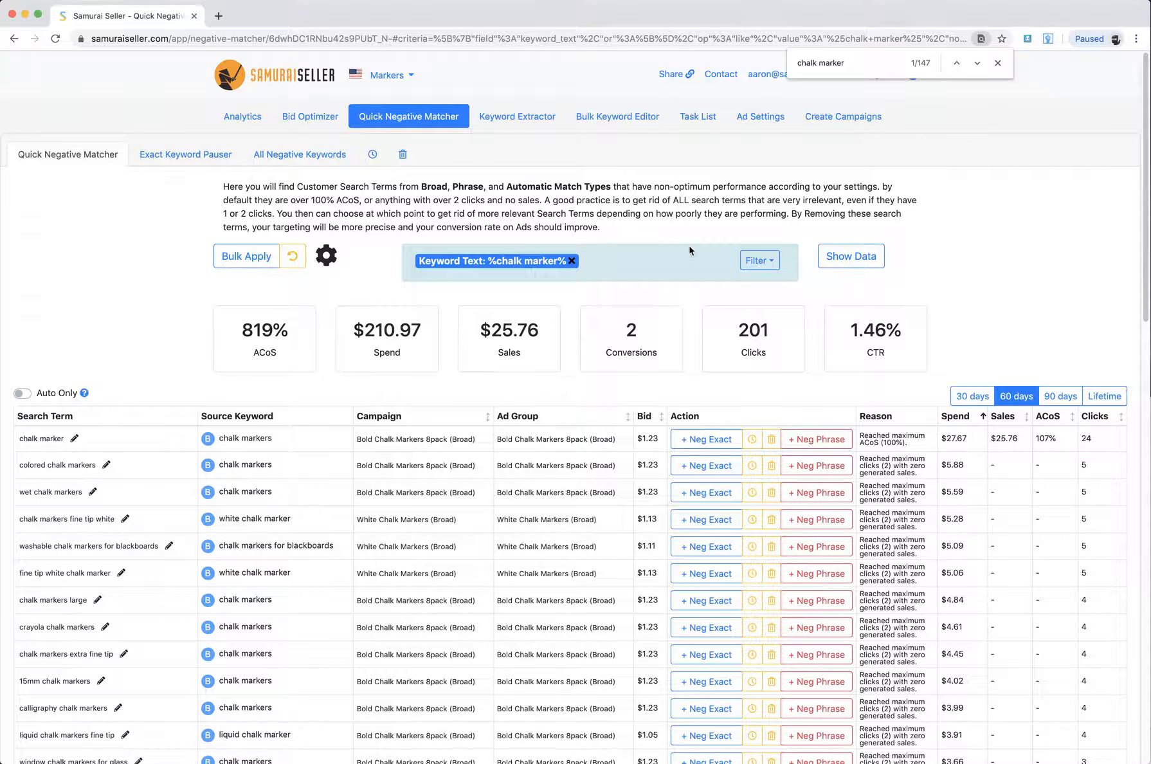
Examine the 60-day search terms filtered by "chalk marker" and remove the keyword filter.
scroll(700, 232, down, 10)
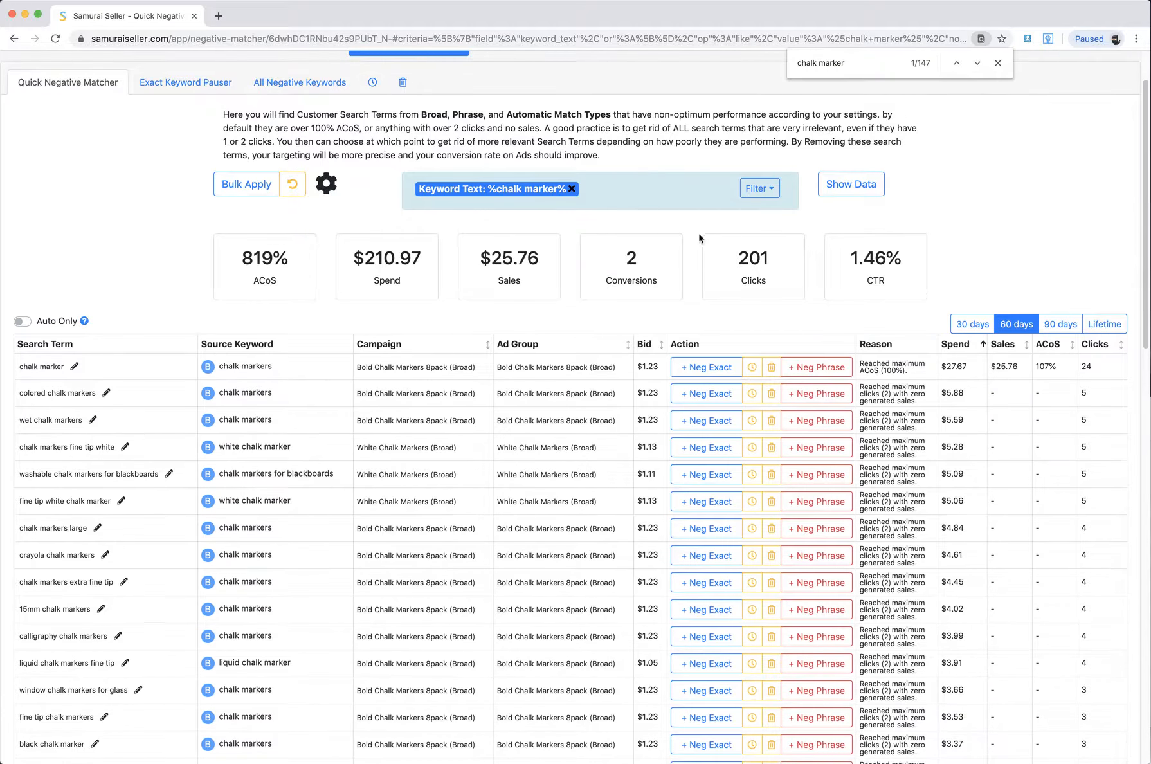
scroll(708, 316, up, 10)
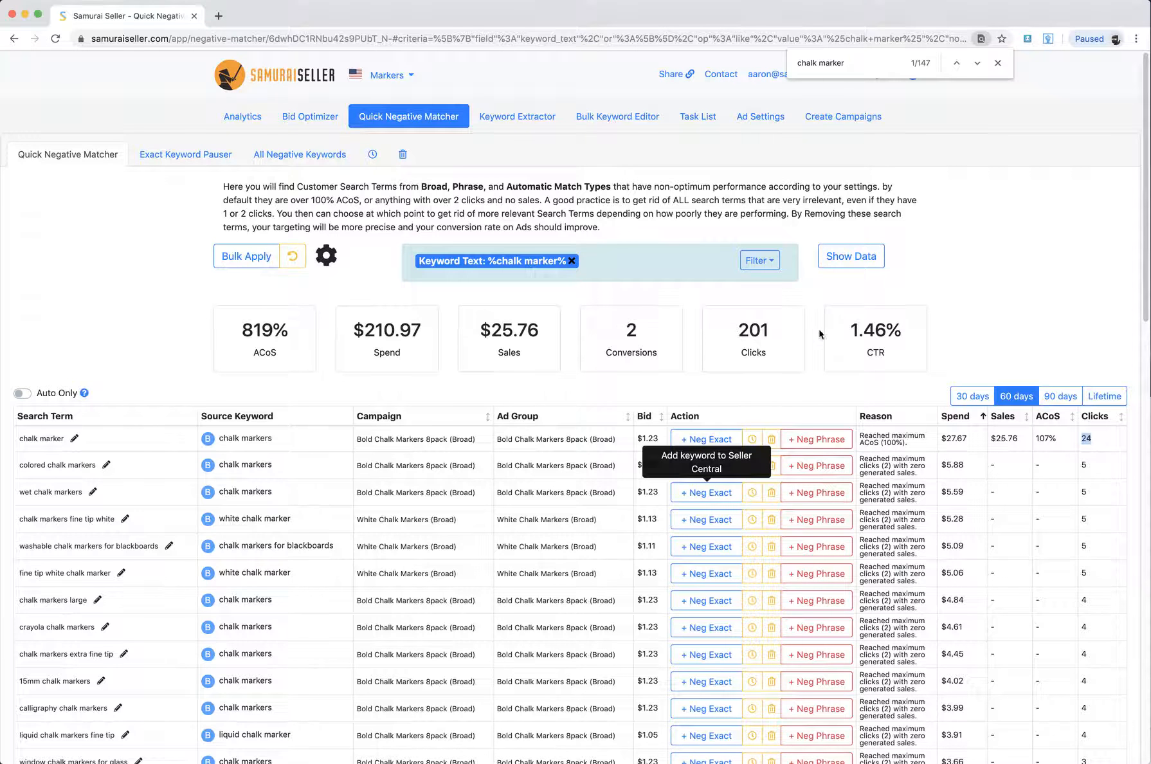
click(571, 262)
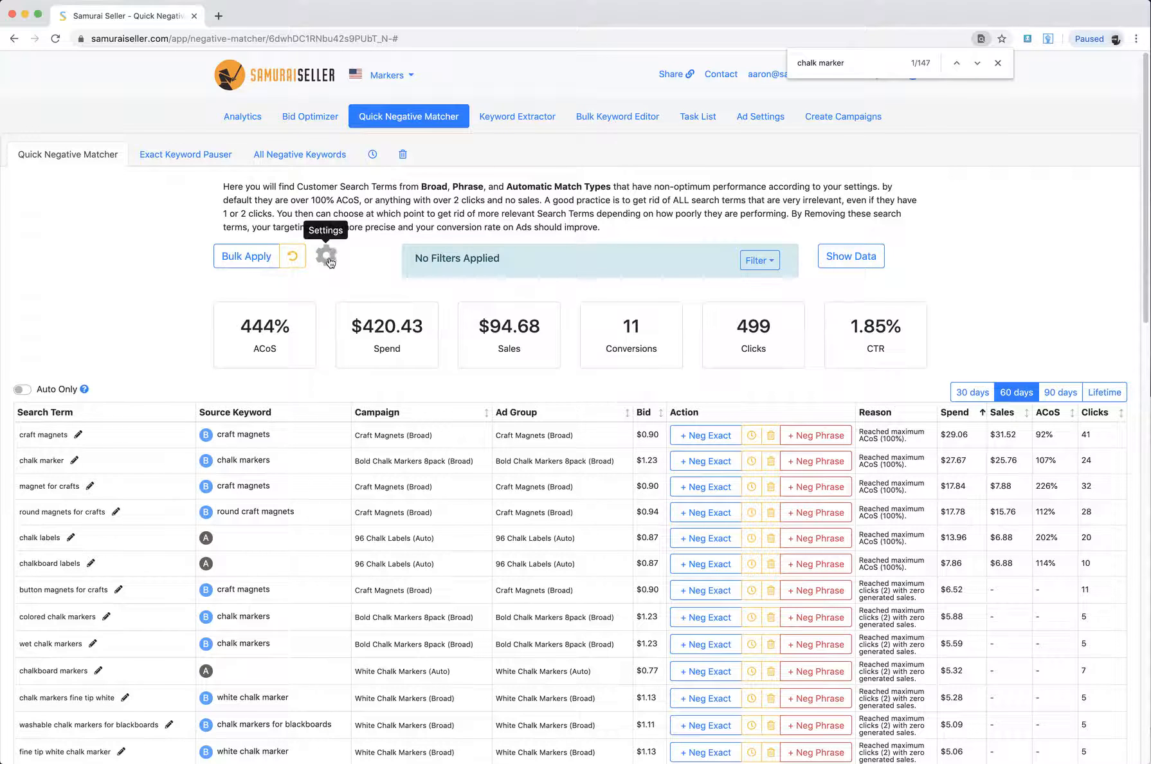
Review the Quick Negative Matcher settings, and close the page search and the settings.
click(327, 257)
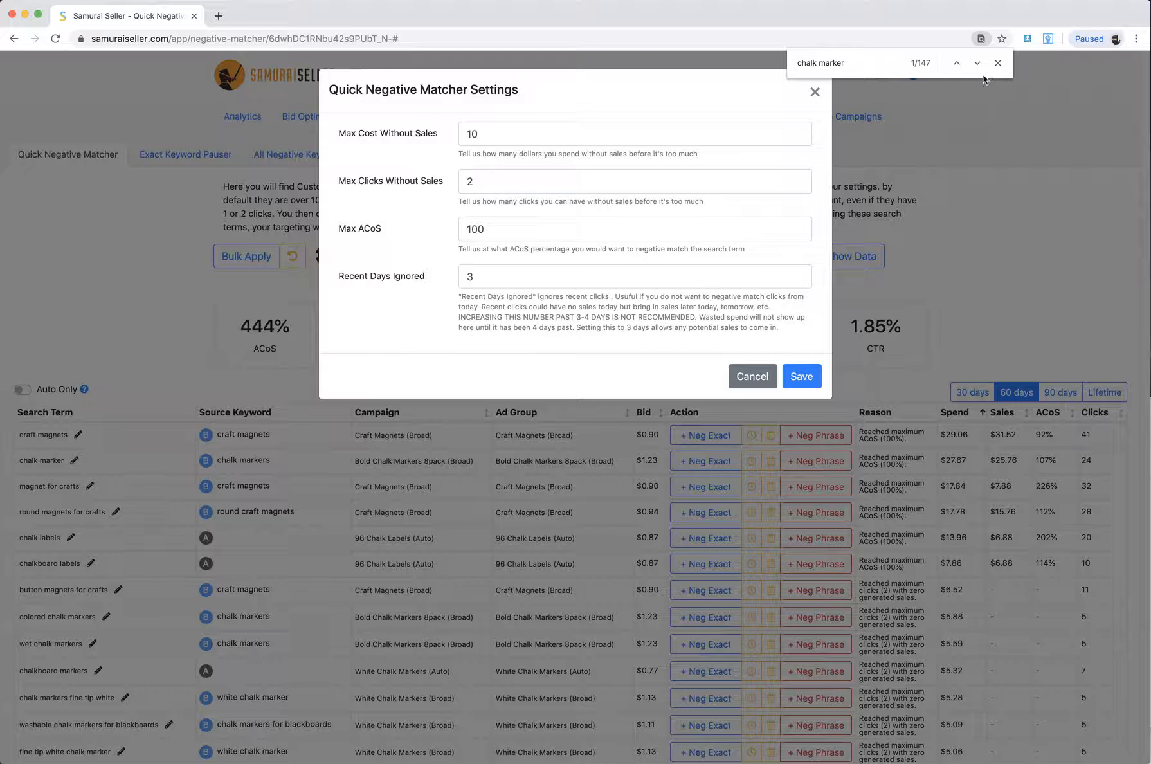
click(998, 62)
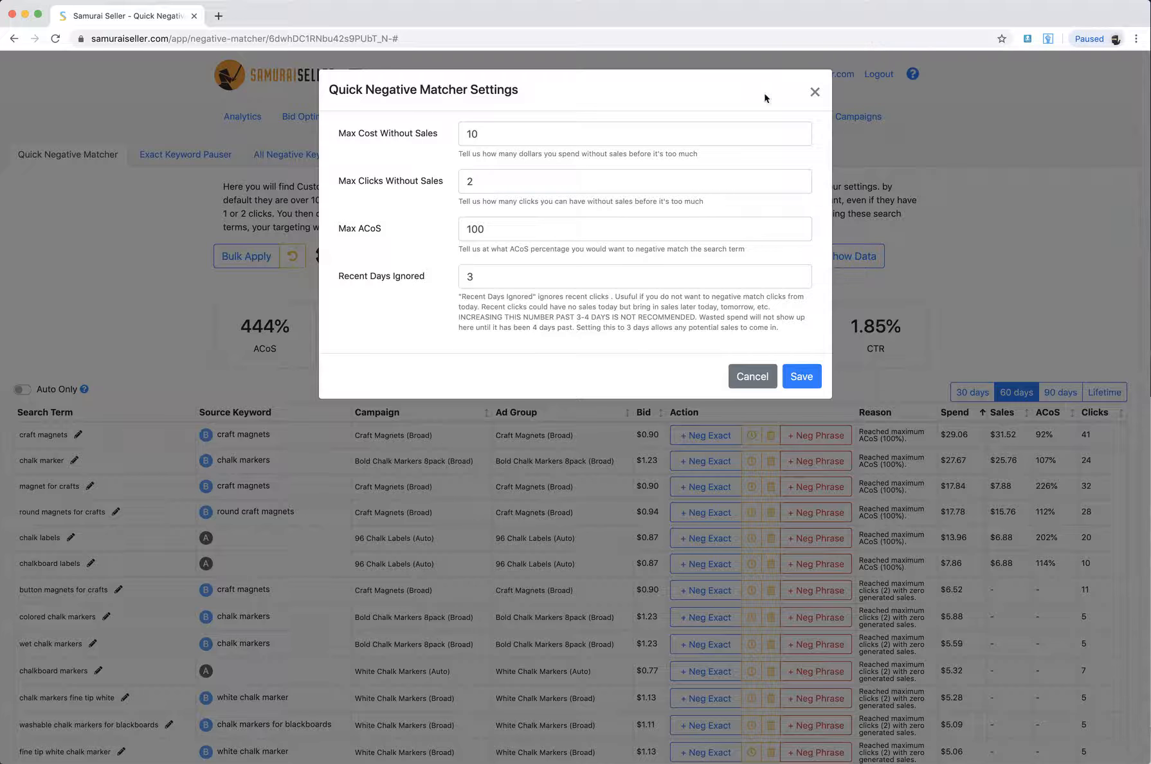
click(814, 94)
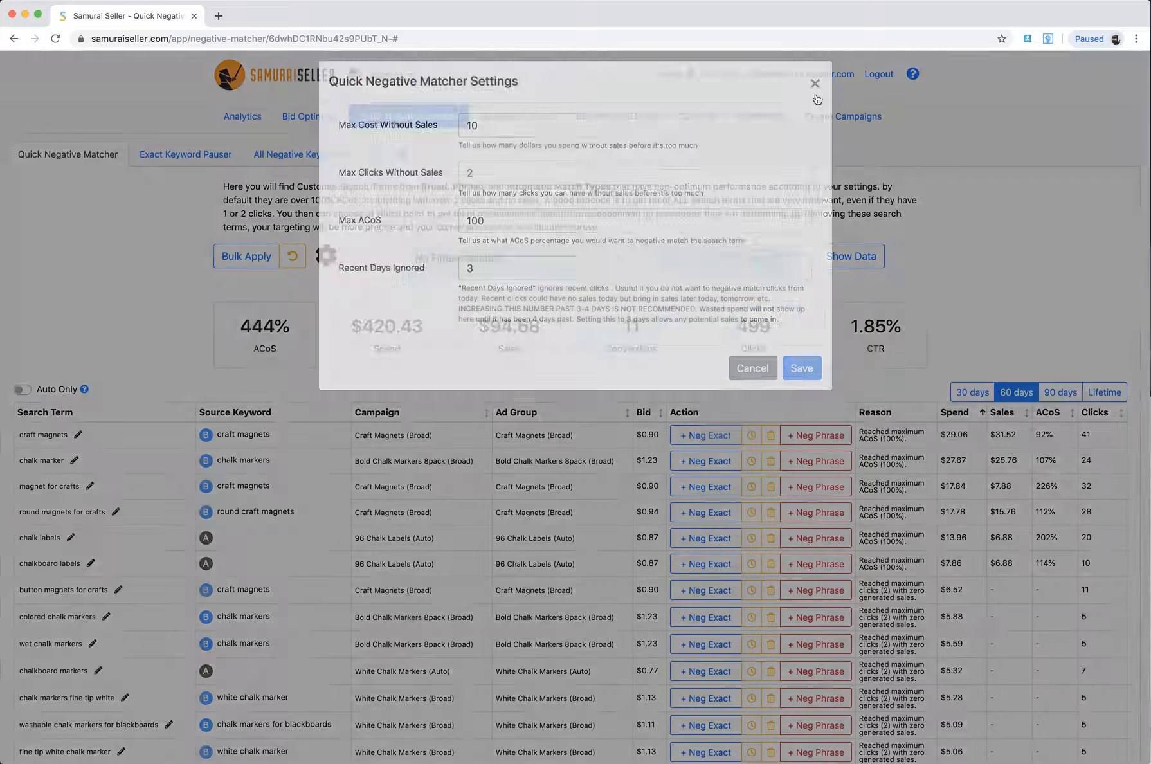
Set Max Clicks Without Sales to 10 in the Quick Negative Matcher settings and close them without saving.
click(326, 256)
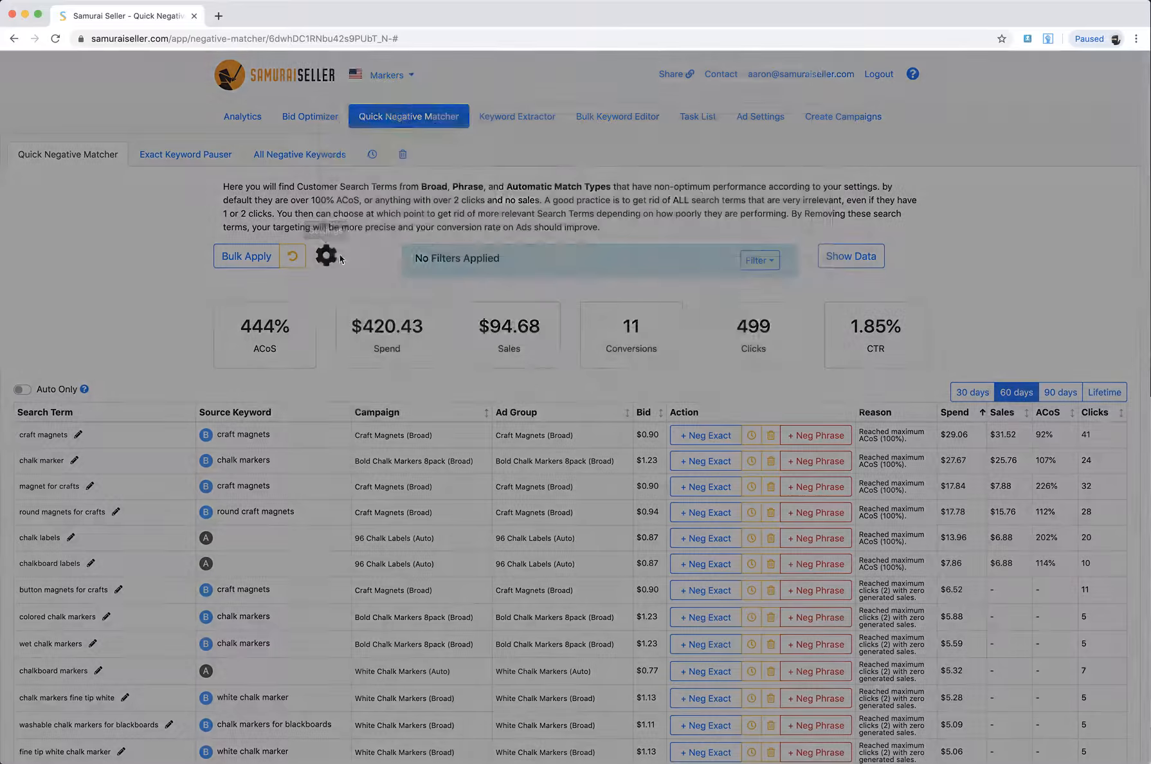
double_click(518, 185)
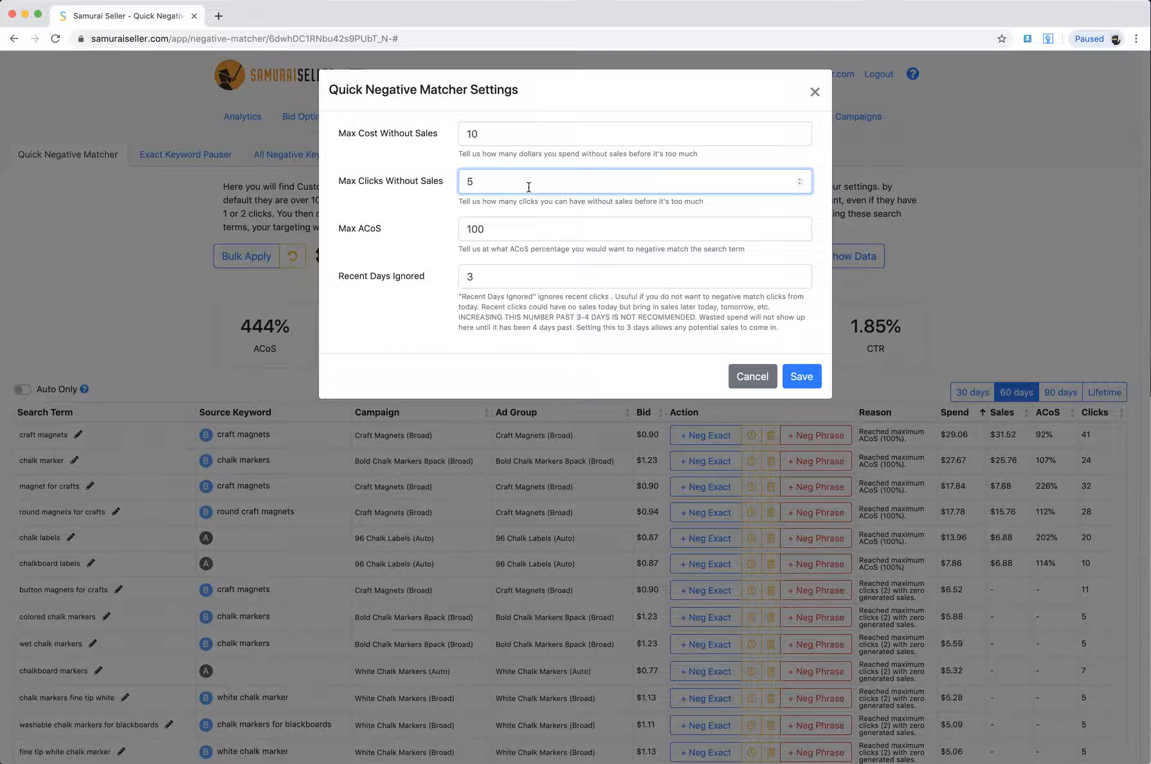
text(10)
click(816, 93)
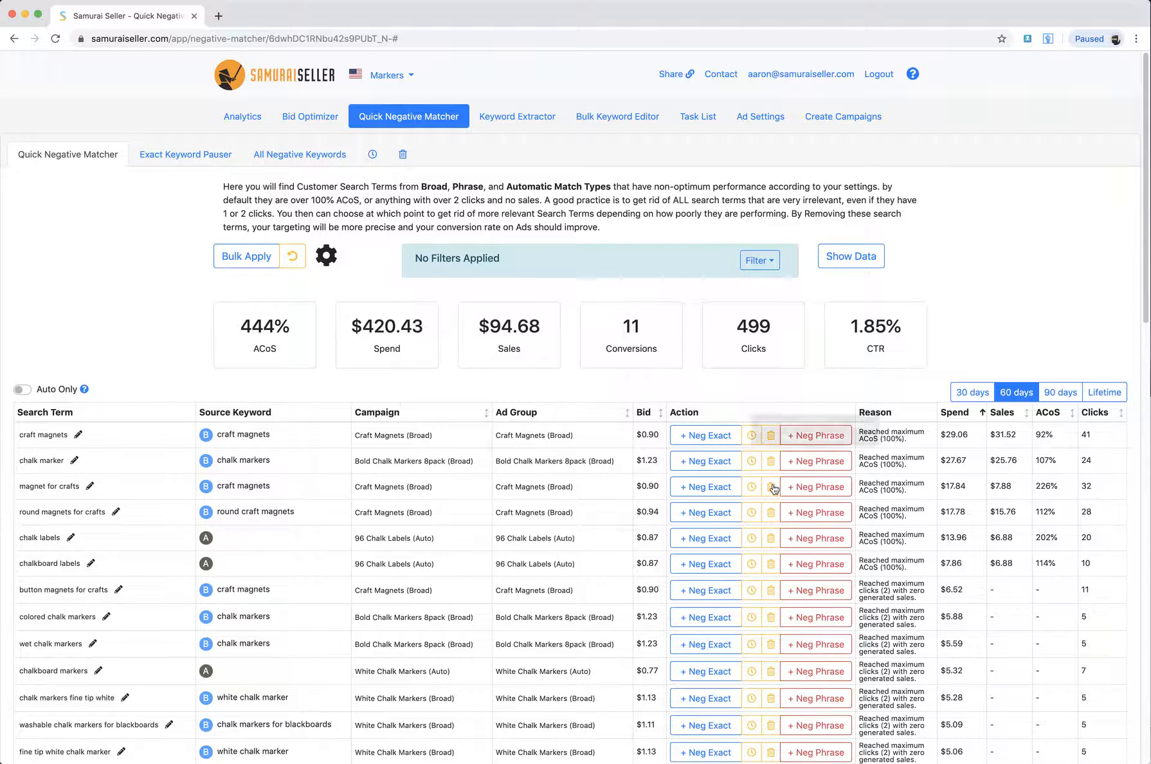
Filter the 60-day search terms to those with lifetime clicks greater than 9.
click(760, 259)
click(796, 381)
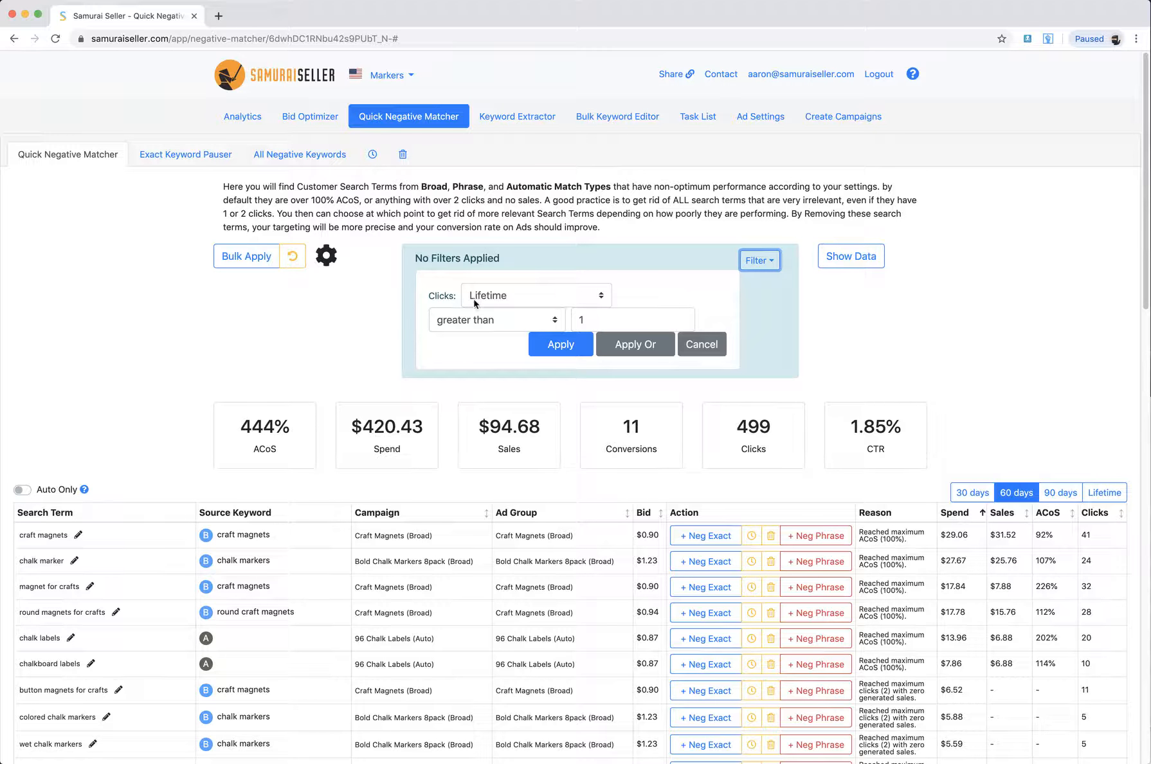
double_click(611, 320)
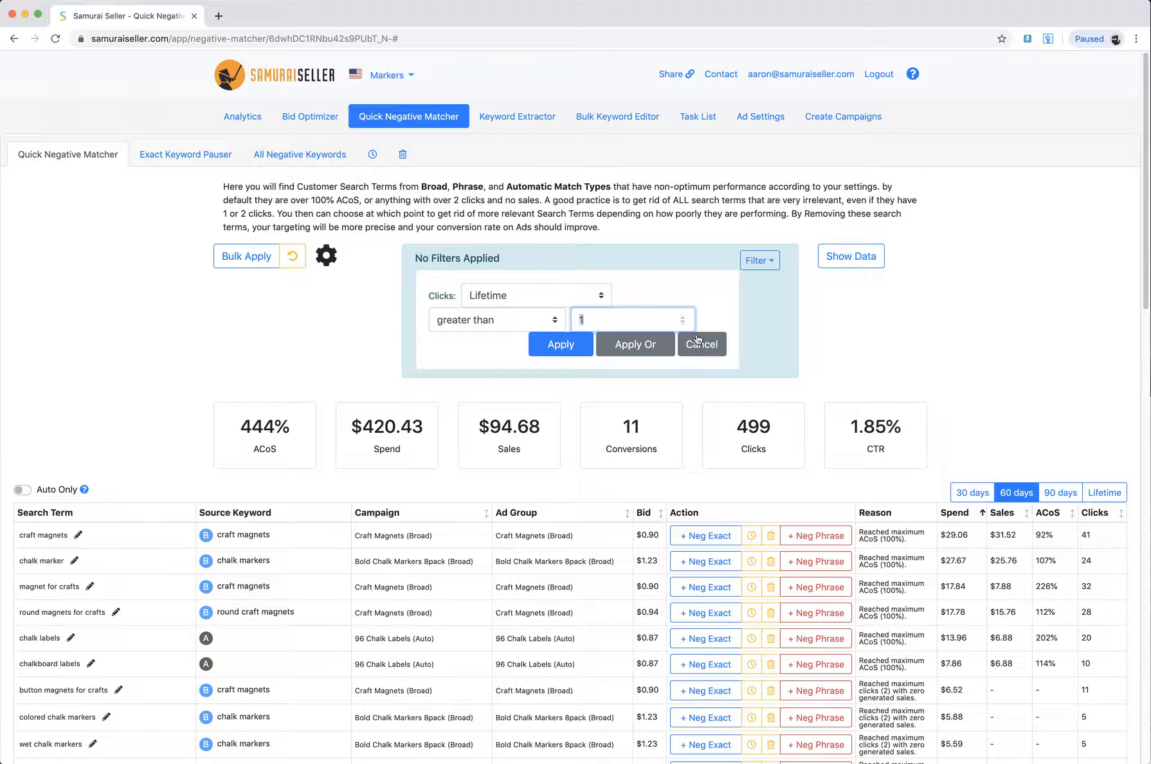
text(9)
click(570, 347)
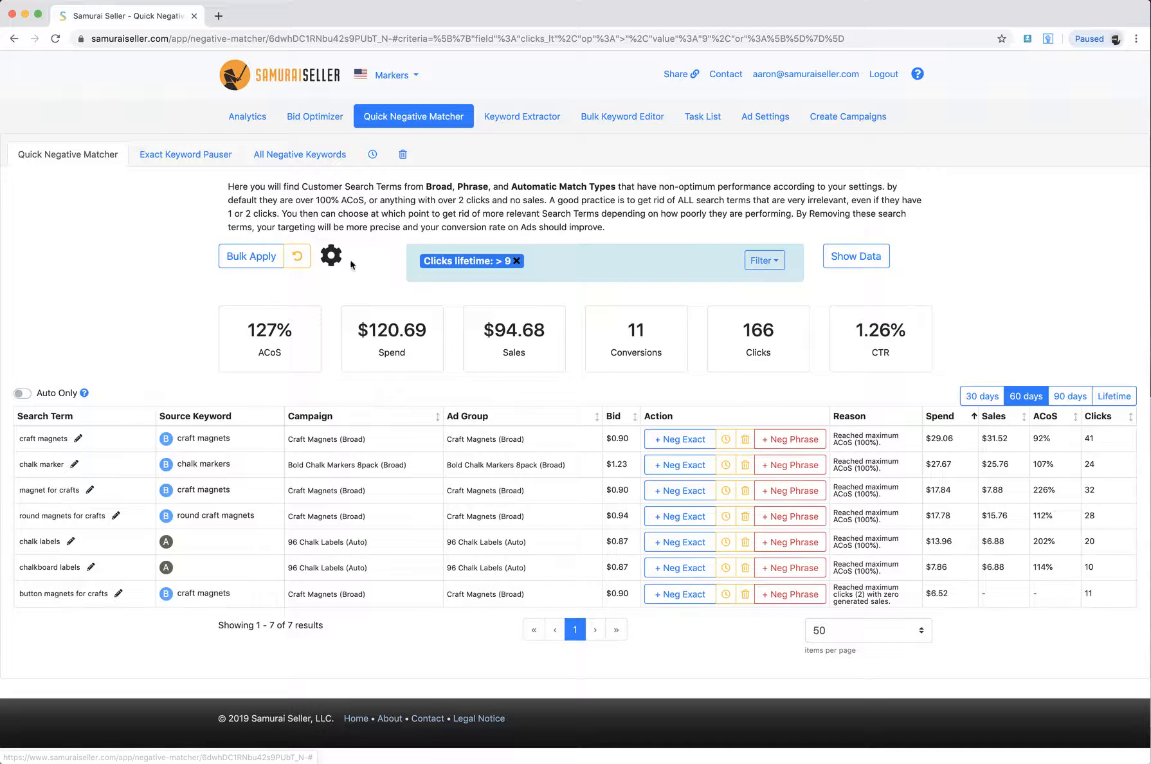
Check Max Clicks Without Sales in the Quick Negative Matcher settings and remove the lifetime clicks filter.
click(330, 256)
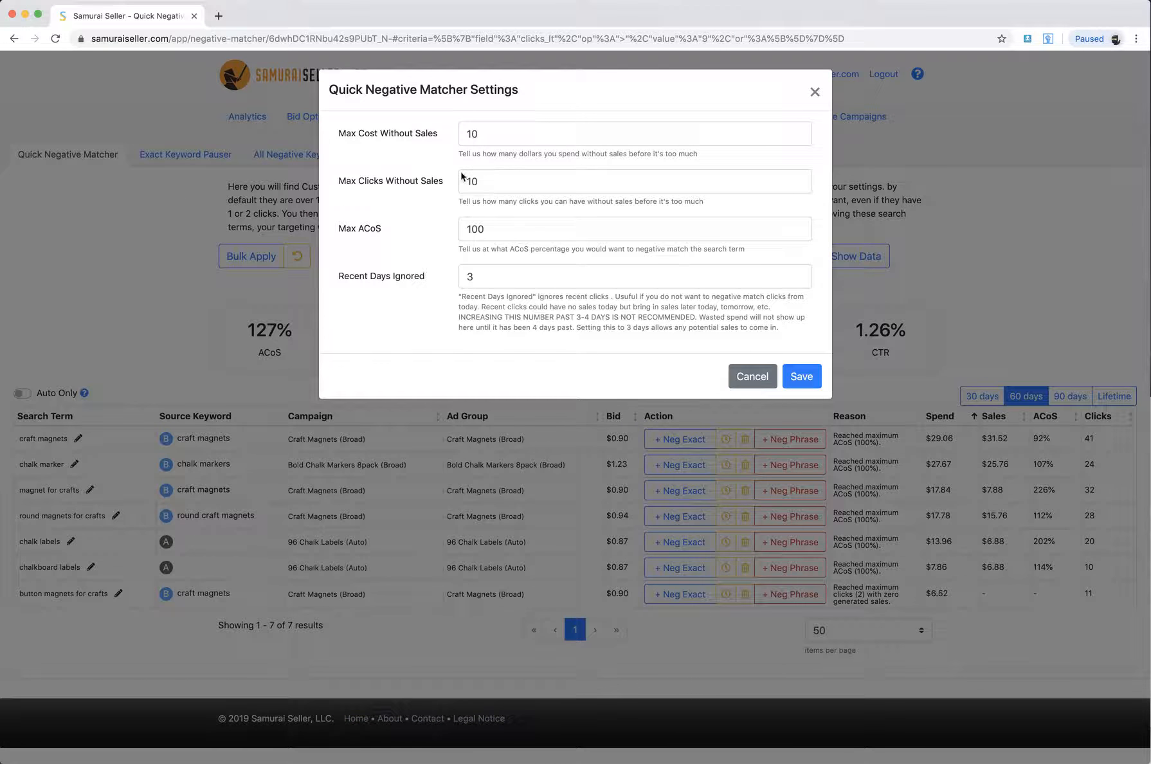
drag(487, 182, 440, 174)
click(814, 97)
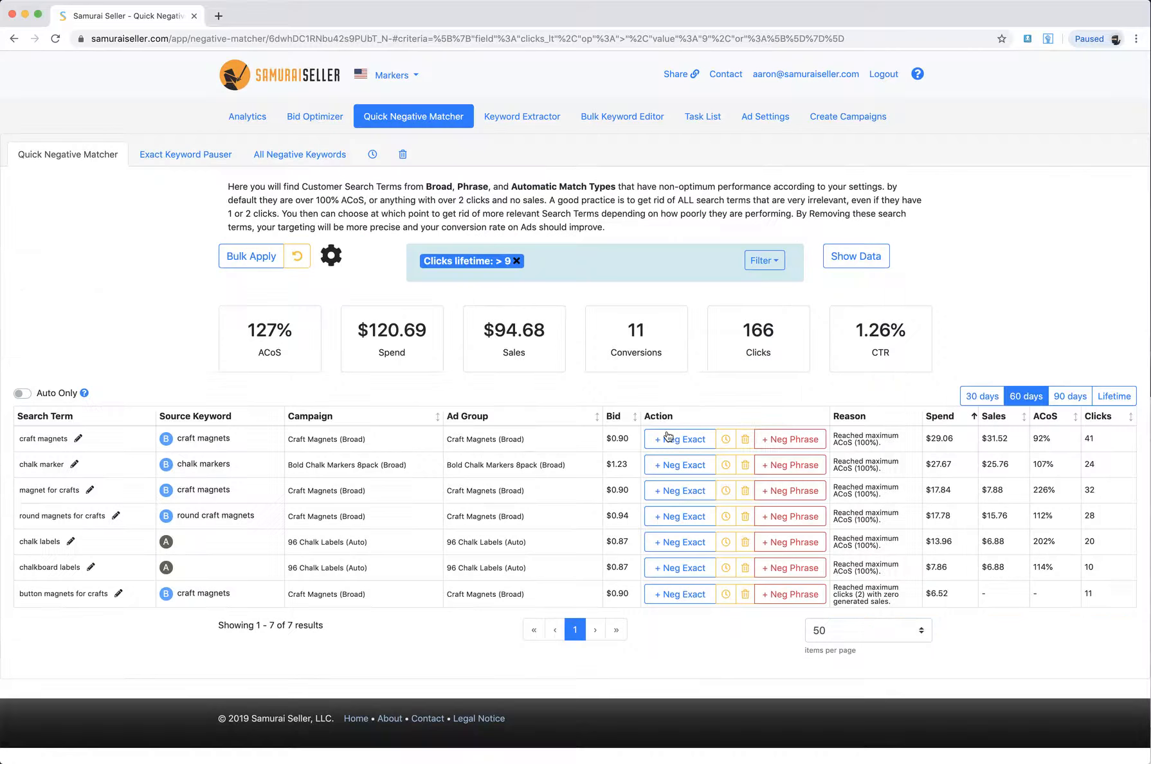
click(517, 261)
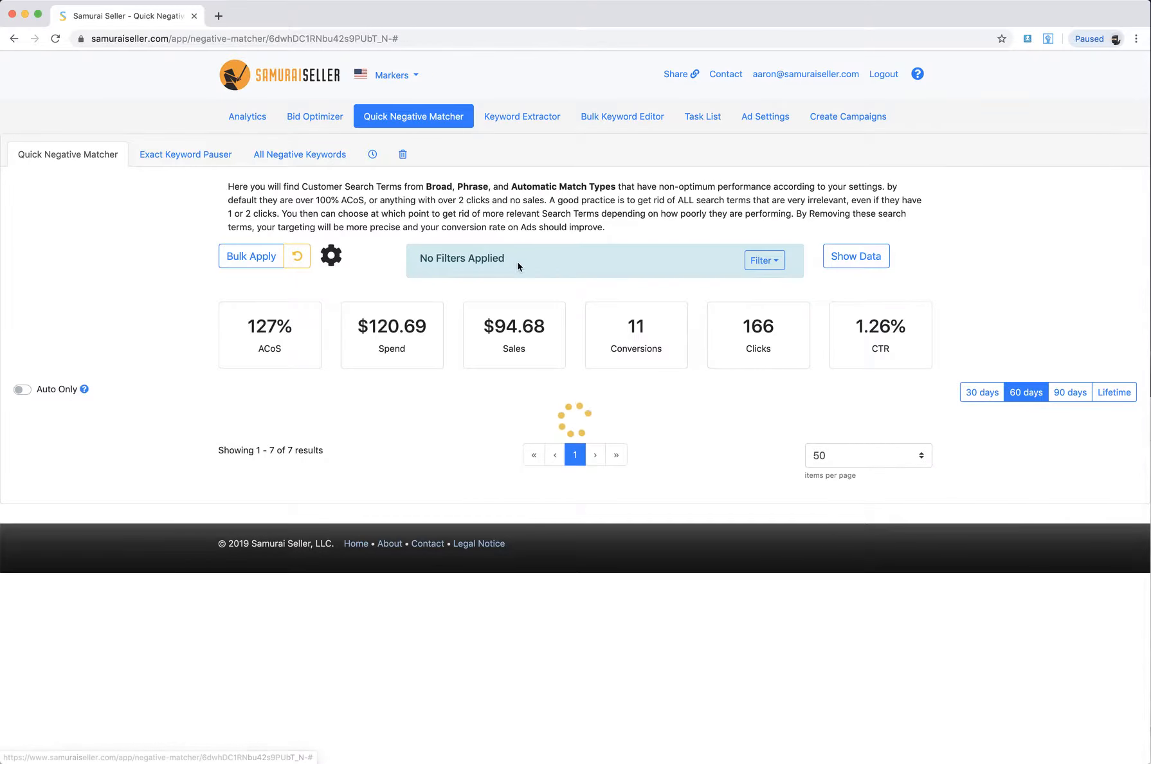
Examine the unfiltered search terms around "chalk markers large" and look through the available filter criteria.
scroll(894, 350, down, 3)
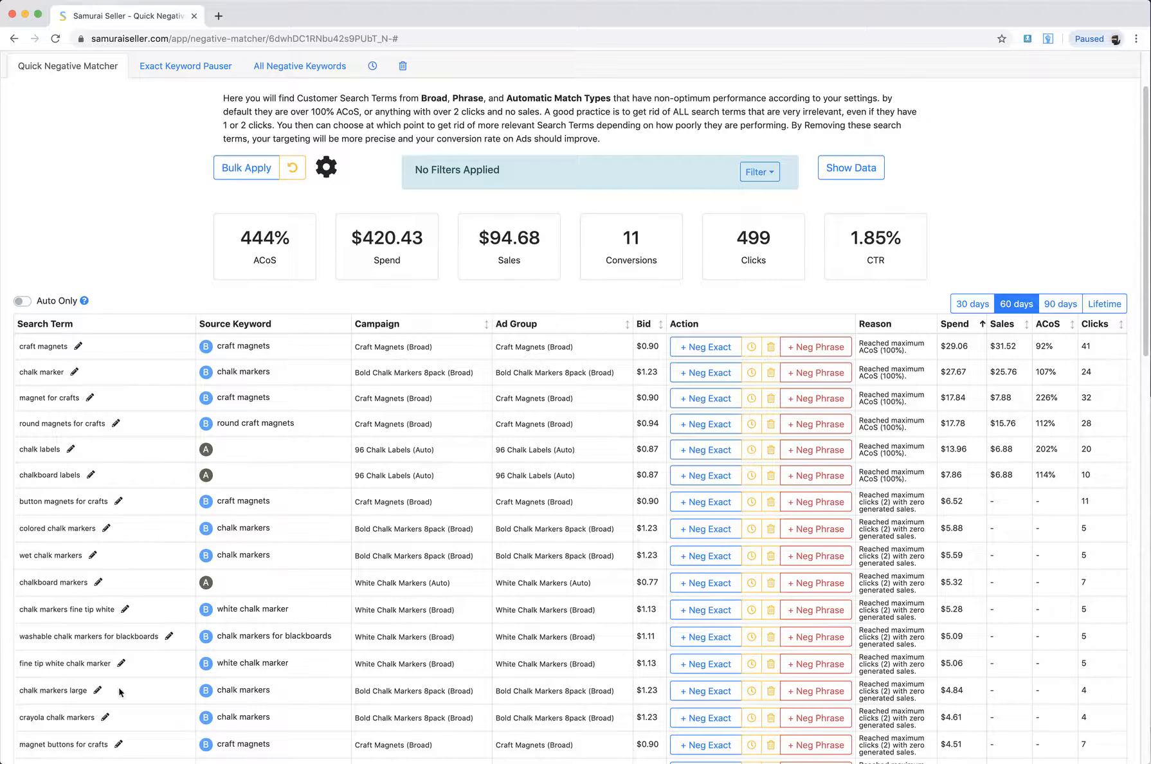
double_click(74, 690)
scroll(708, 476, up, 3)
click(761, 261)
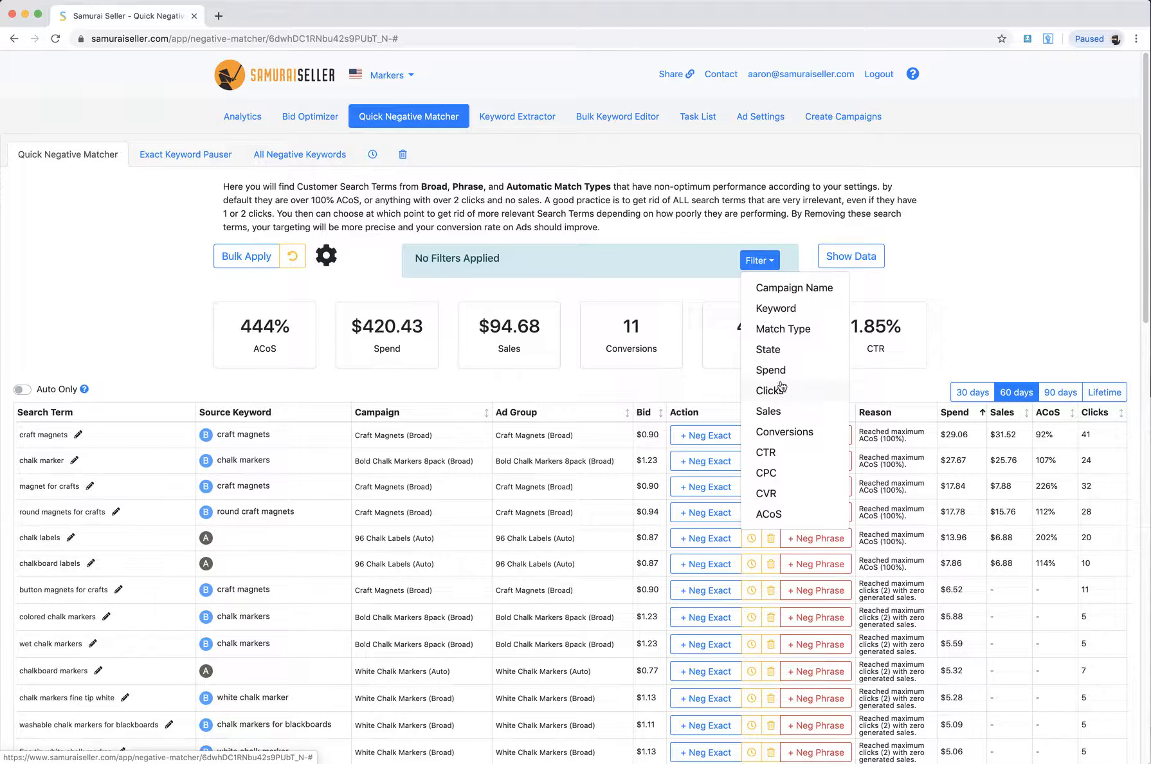
click(986, 300)
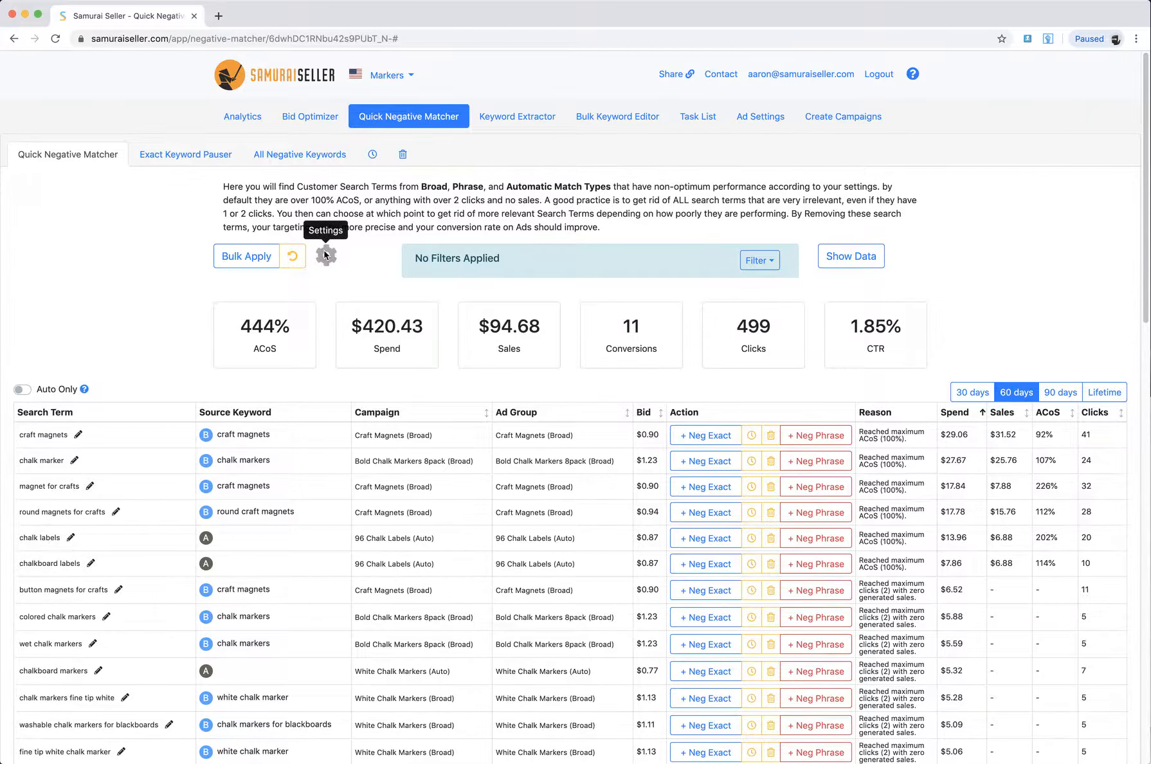
Set Max Clicks Without Sales back to 2 in the Quick Negative Matcher settings and close them without saving.
click(326, 255)
double_click(507, 182)
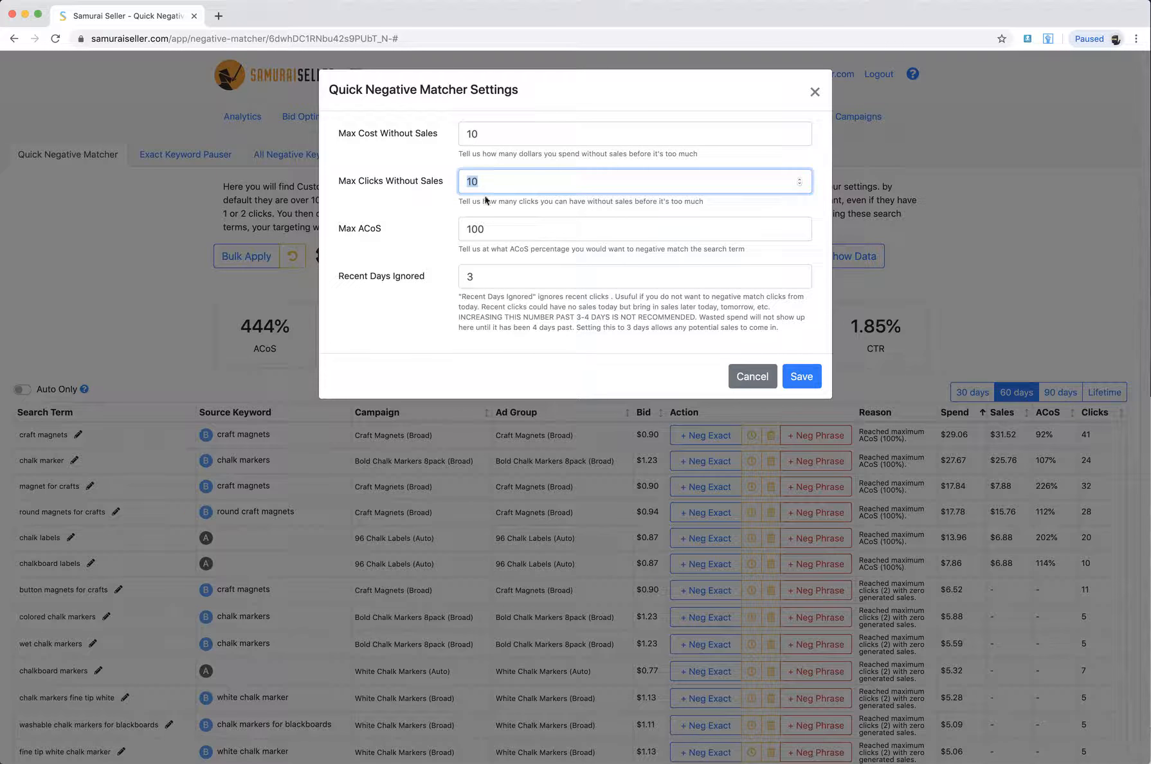
text(2)
drag(493, 182, 428, 178)
drag(540, 183, 432, 178)
key(Up)
key(Up)
key(Down)
key(Down)
click(815, 92)
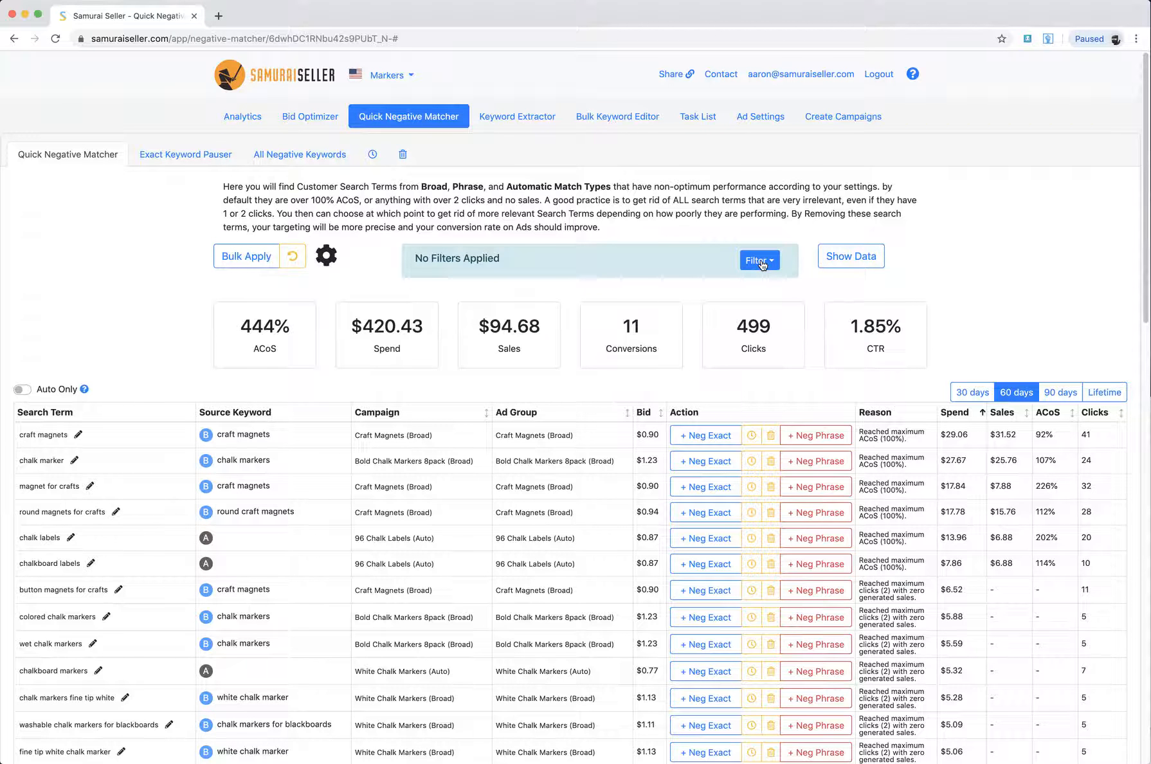
Limit the list to automatic campaigns and examine the relevance of search terms such as "jar labels stickers" and "glass chalk".
click(24, 390)
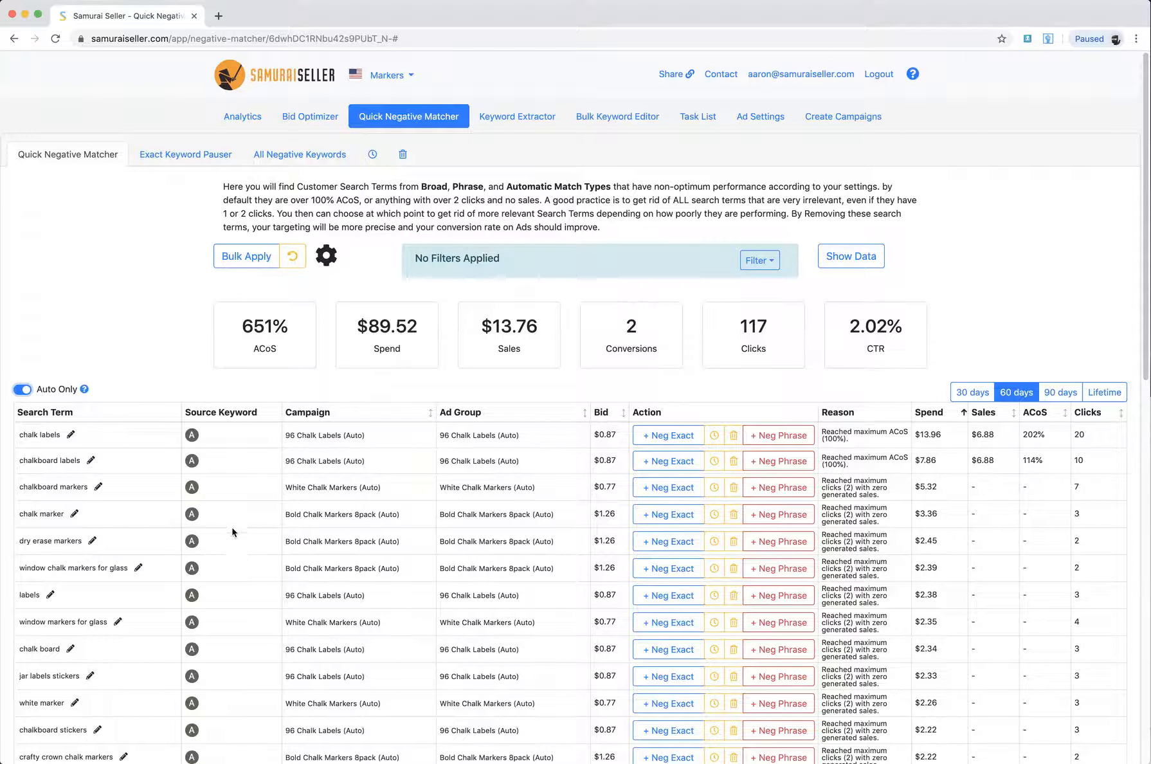
double_click(23, 676)
scroll(166, 436, down, 4)
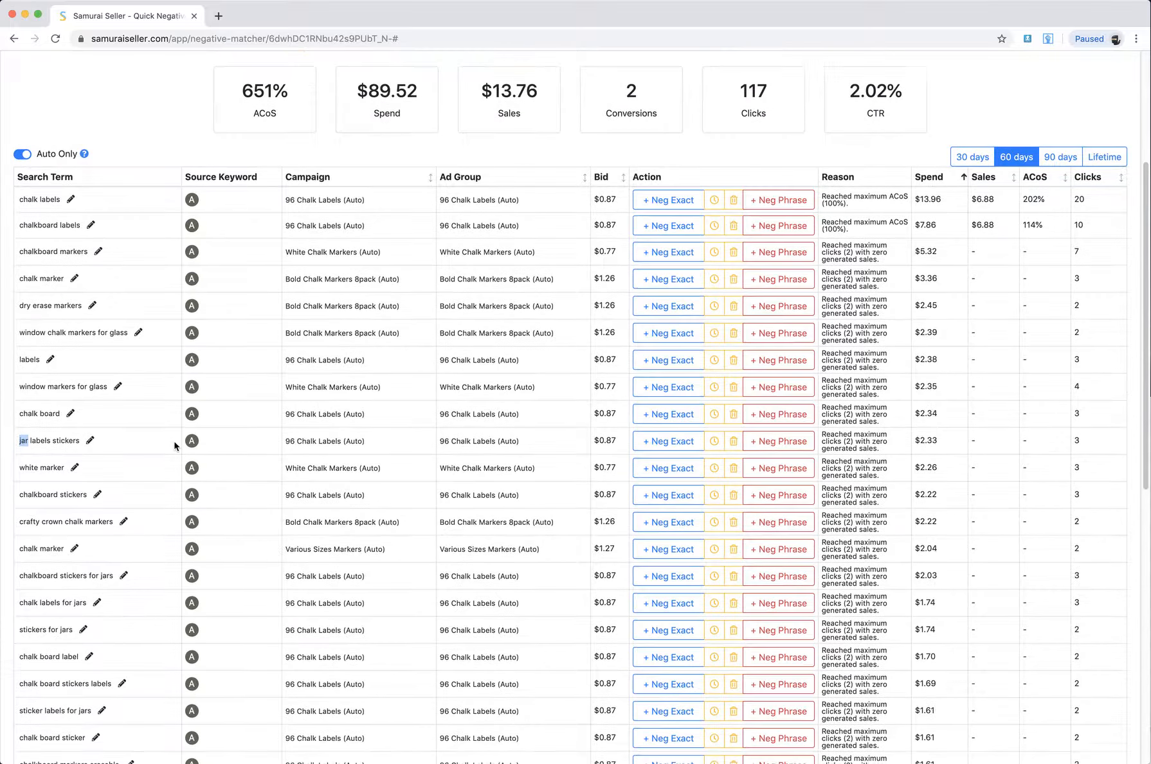
scroll(193, 589, down, 4)
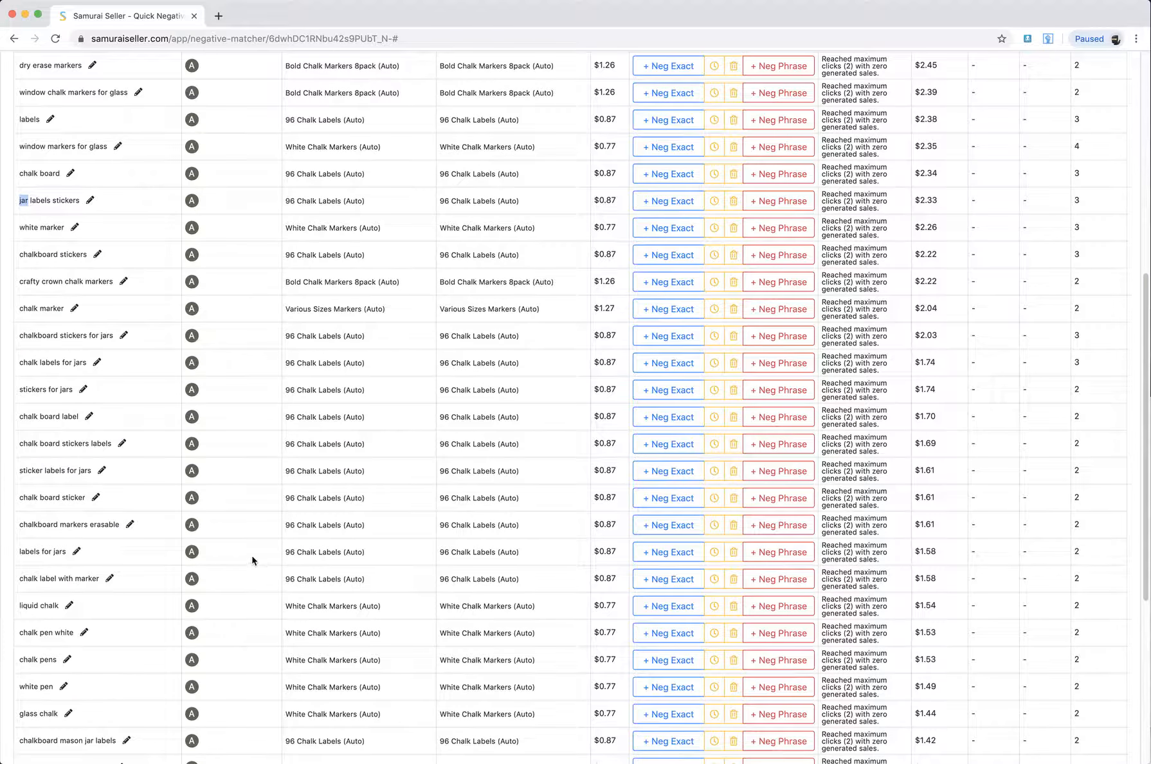
double_click(28, 711)
click(23, 712)
scroll(456, 638, up, 10)
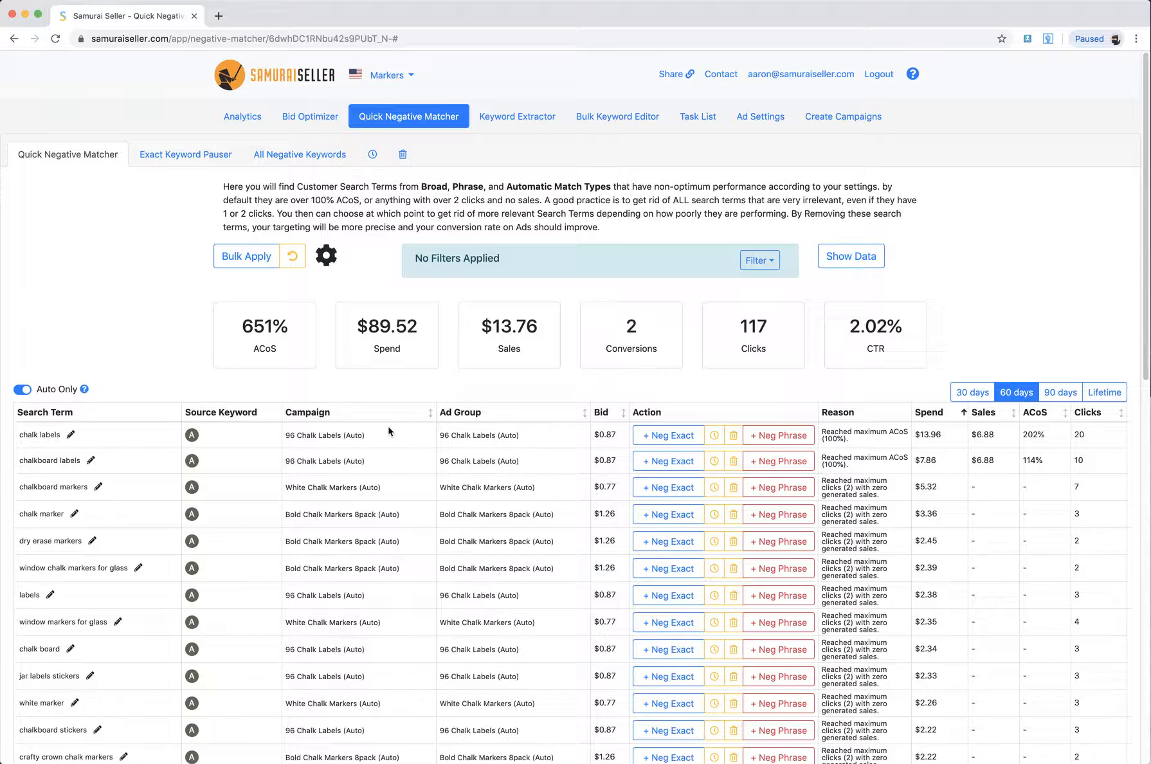
Review the Max Clicks Without Sales value in the settings while the list shows only automatic campaigns.
click(333, 265)
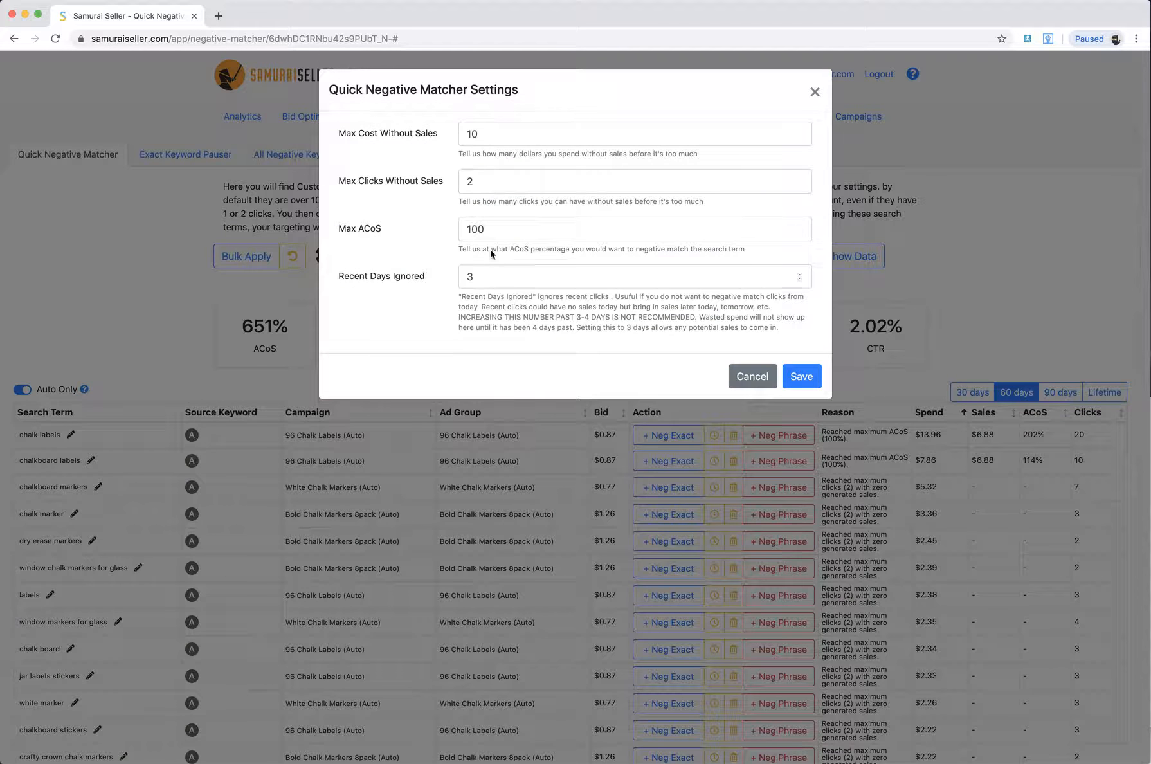
click(499, 180)
drag(500, 179, 425, 176)
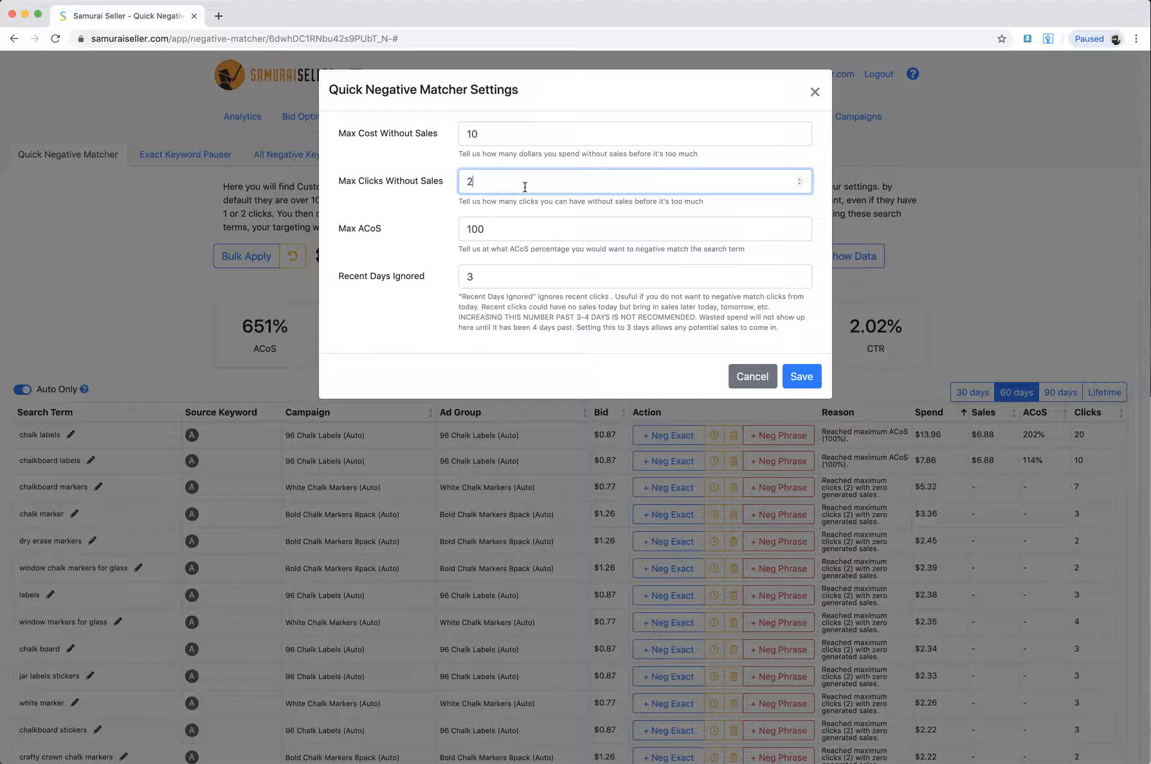
click(815, 92)
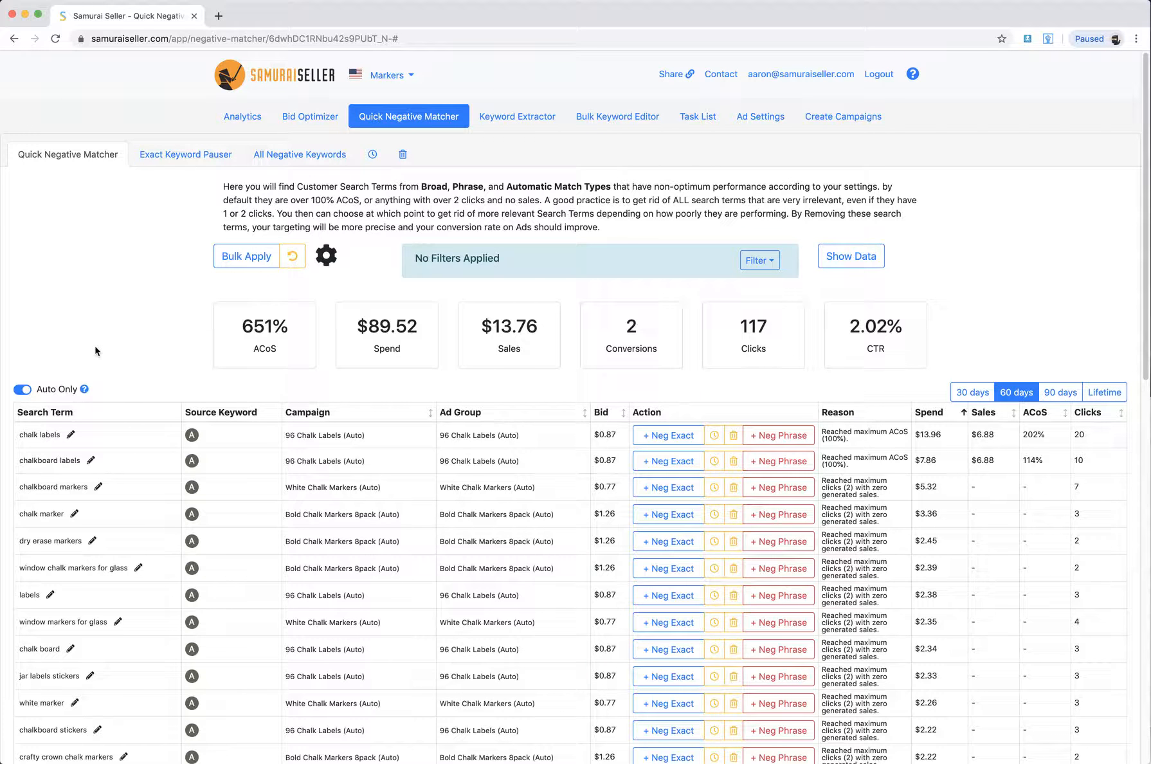
Show the search terms of all campaigns instead of only automatic ones and look through the available filter criteria.
click(64, 390)
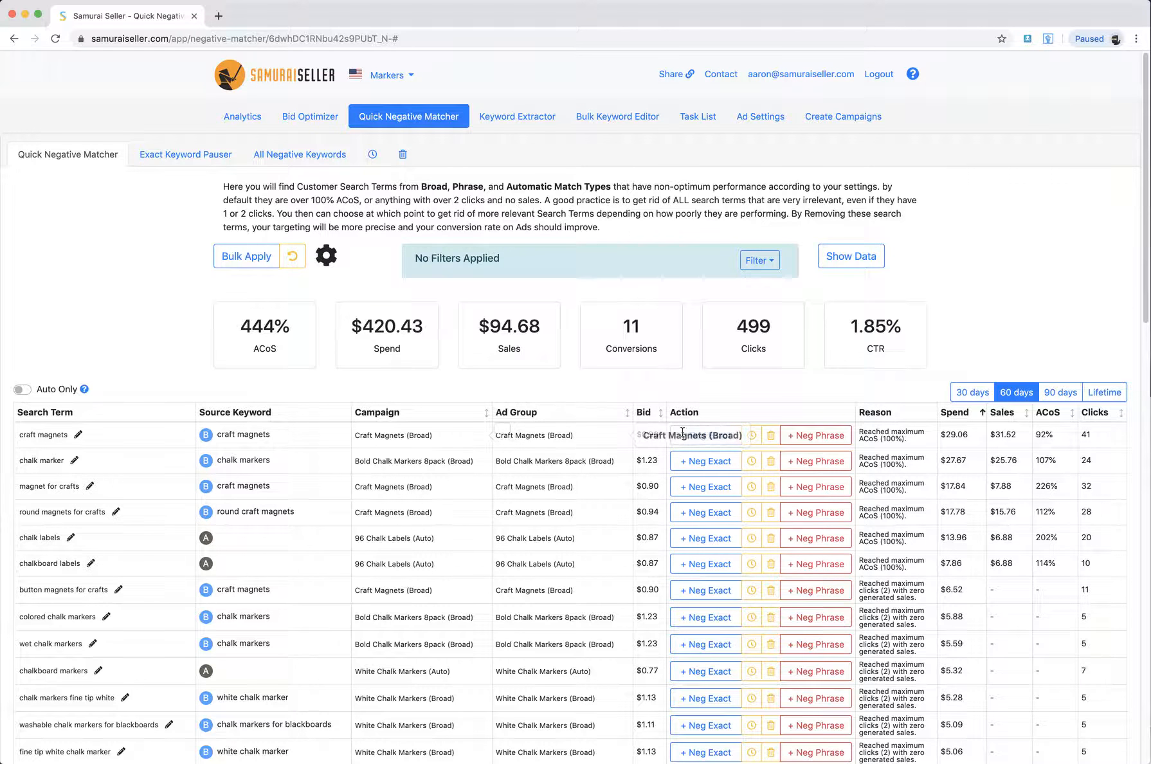
click(768, 262)
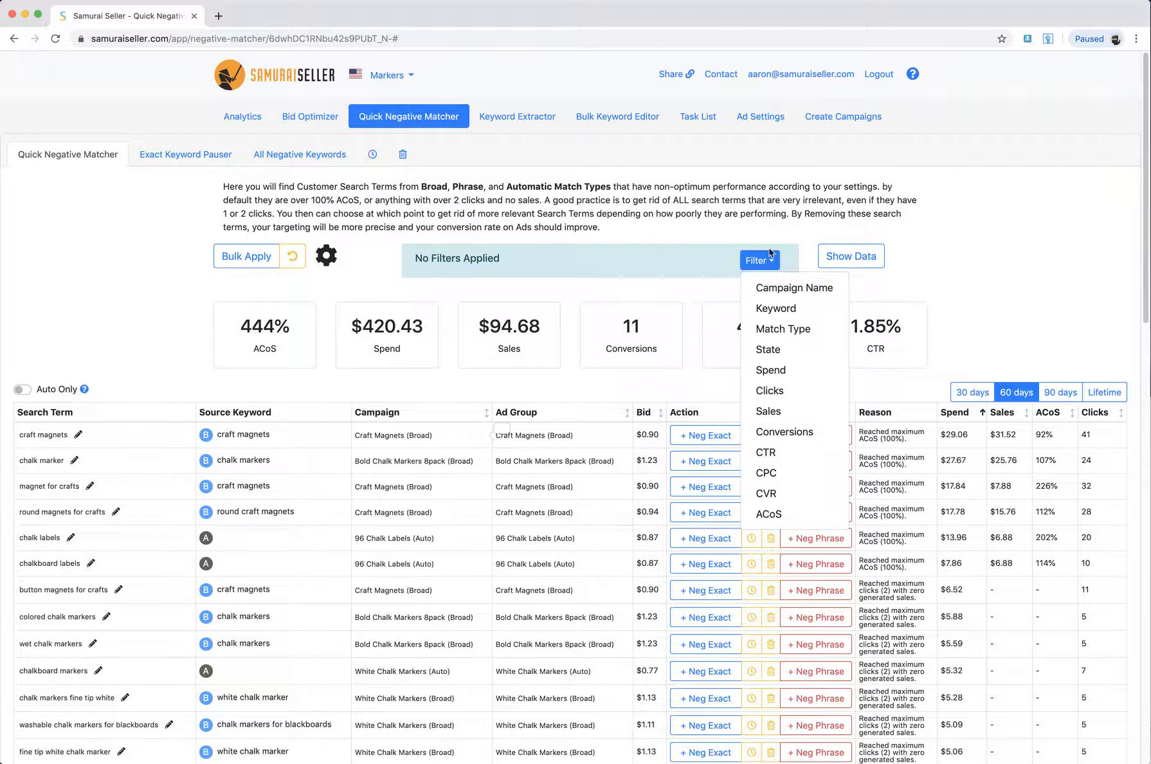
click(761, 256)
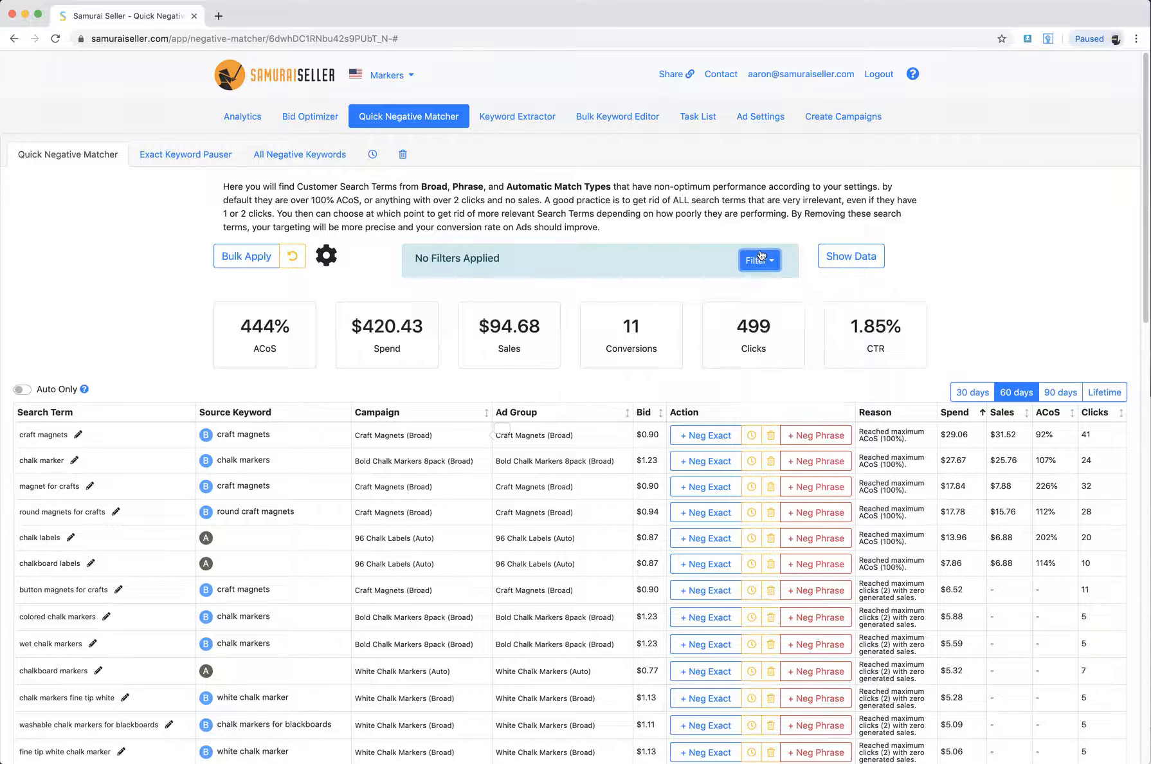
View the search terms with their full performance data, return to the reason view and check the Last Click column.
click(852, 265)
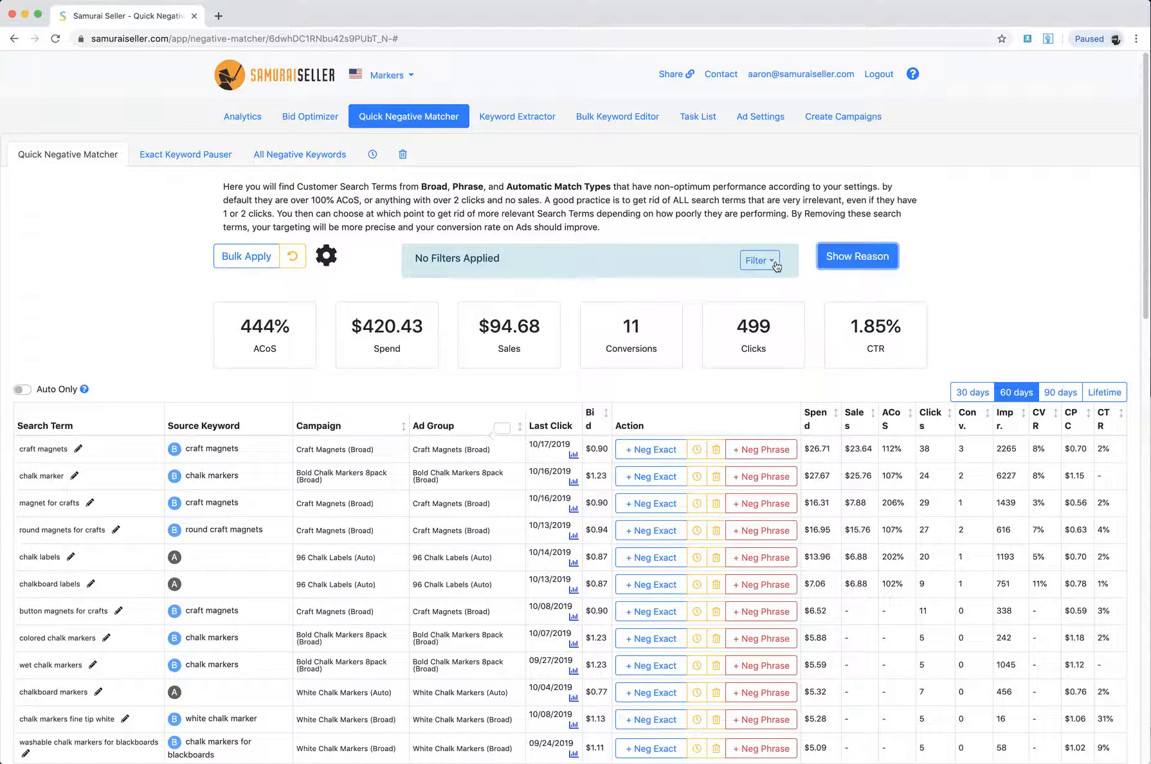
click(873, 267)
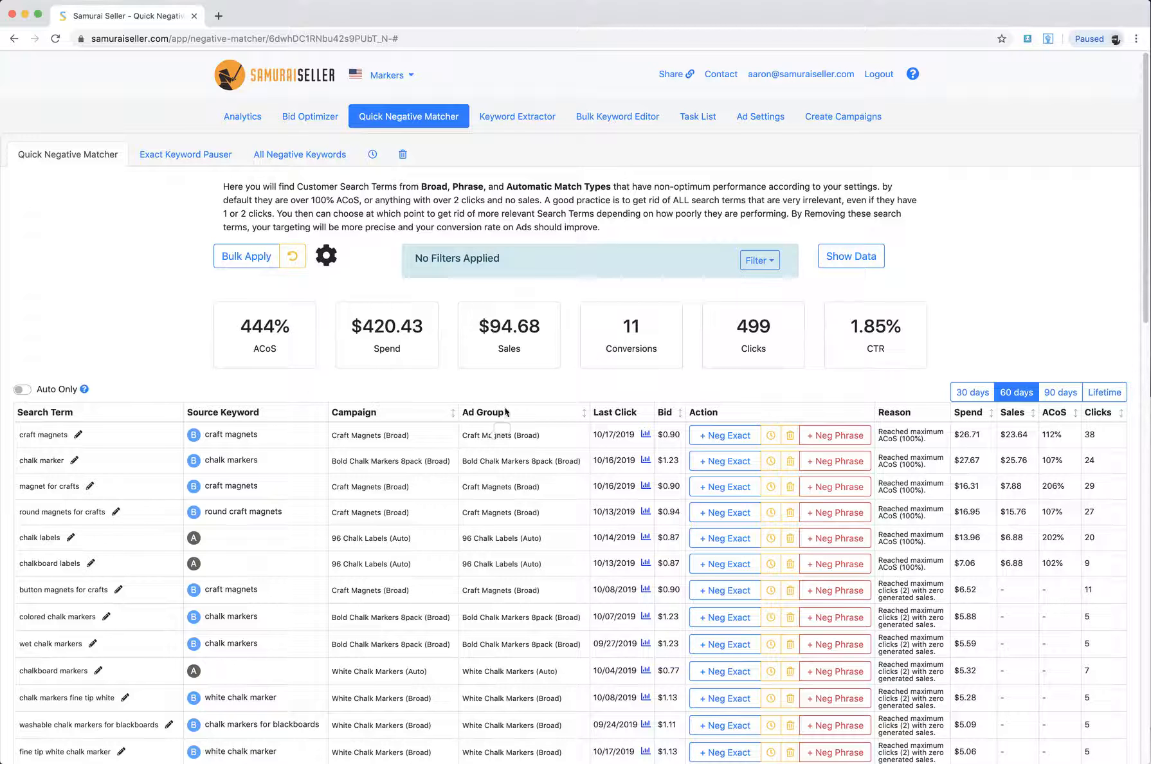
mouse_move(646, 438)
Shorten the search term "round magnets for crafts" to "round" and accept the edit.
drag(40, 513, 22, 511)
click(117, 513)
drag(40, 512, 128, 518)
key(BackSpace)
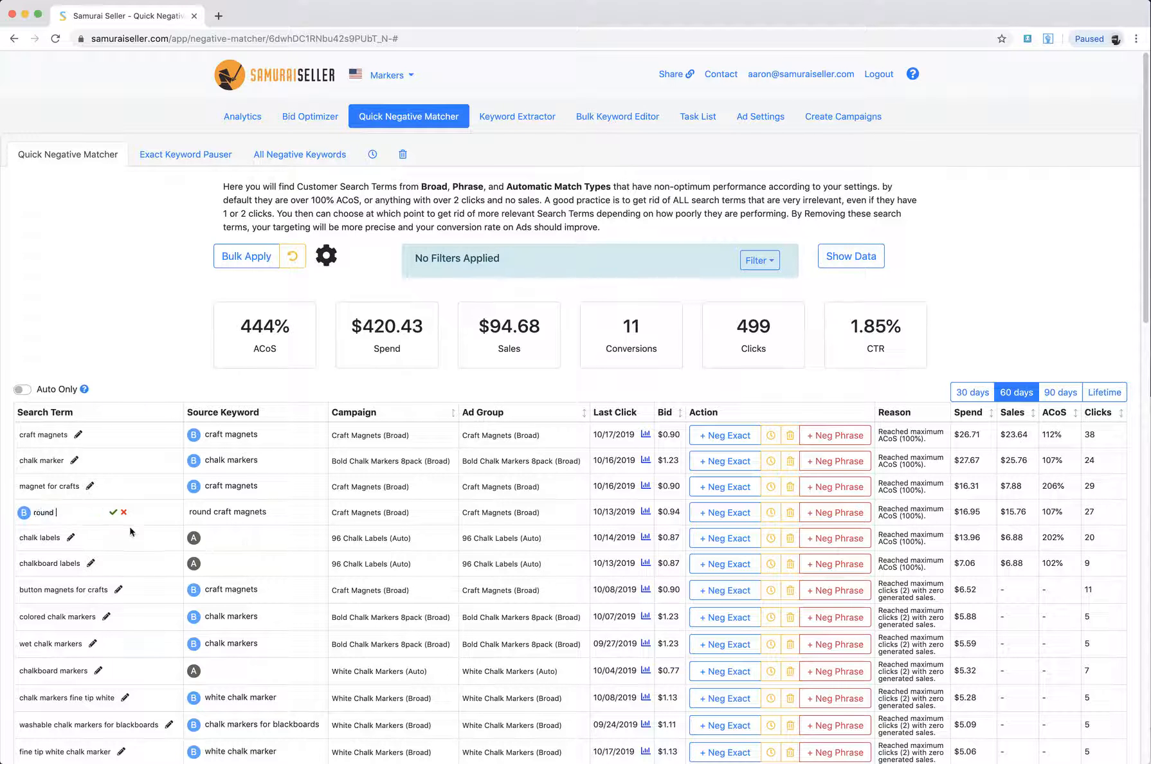
click(112, 513)
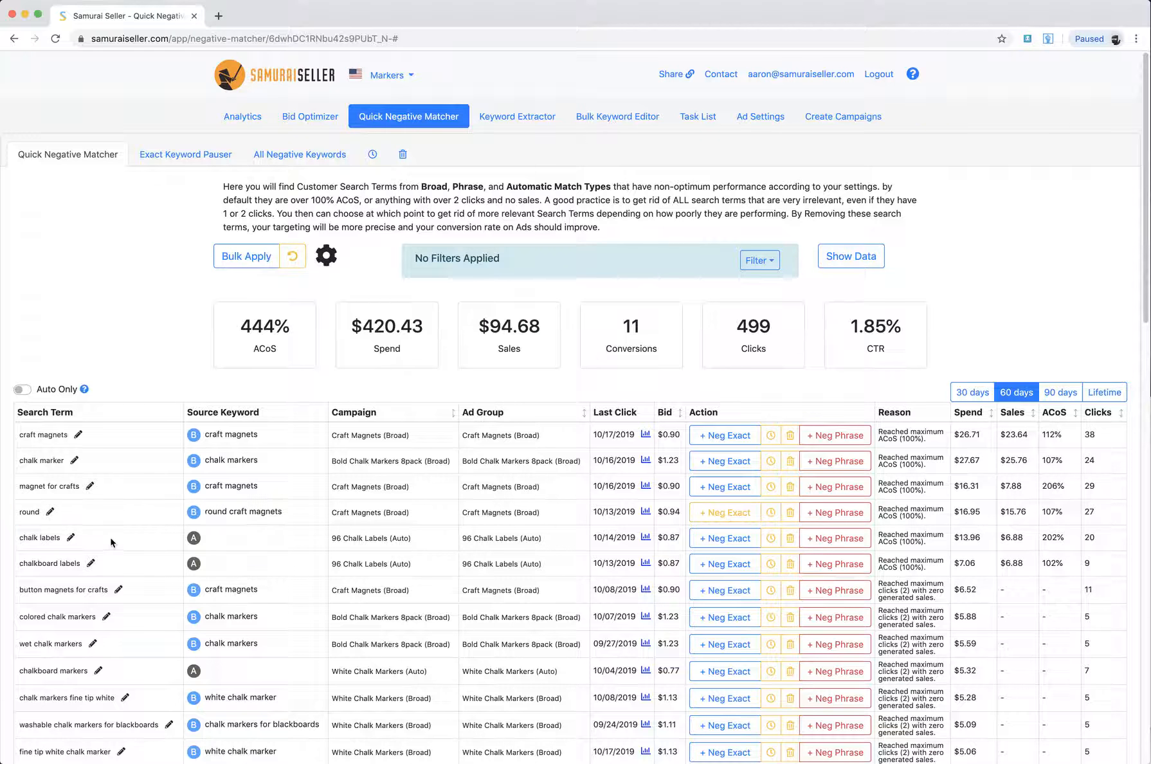
Examine the shortened term "round" against its source keyword "round craft magnets" and the negative match actions offered for it.
double_click(29, 512)
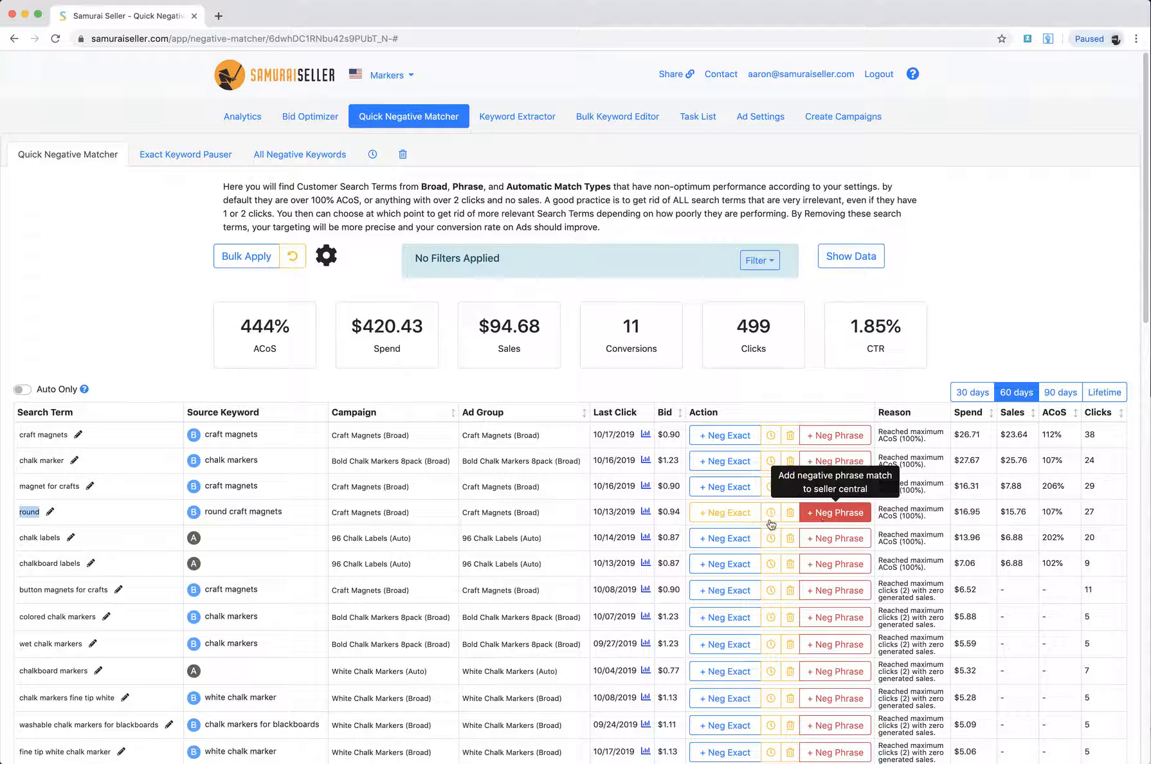
click(285, 511)
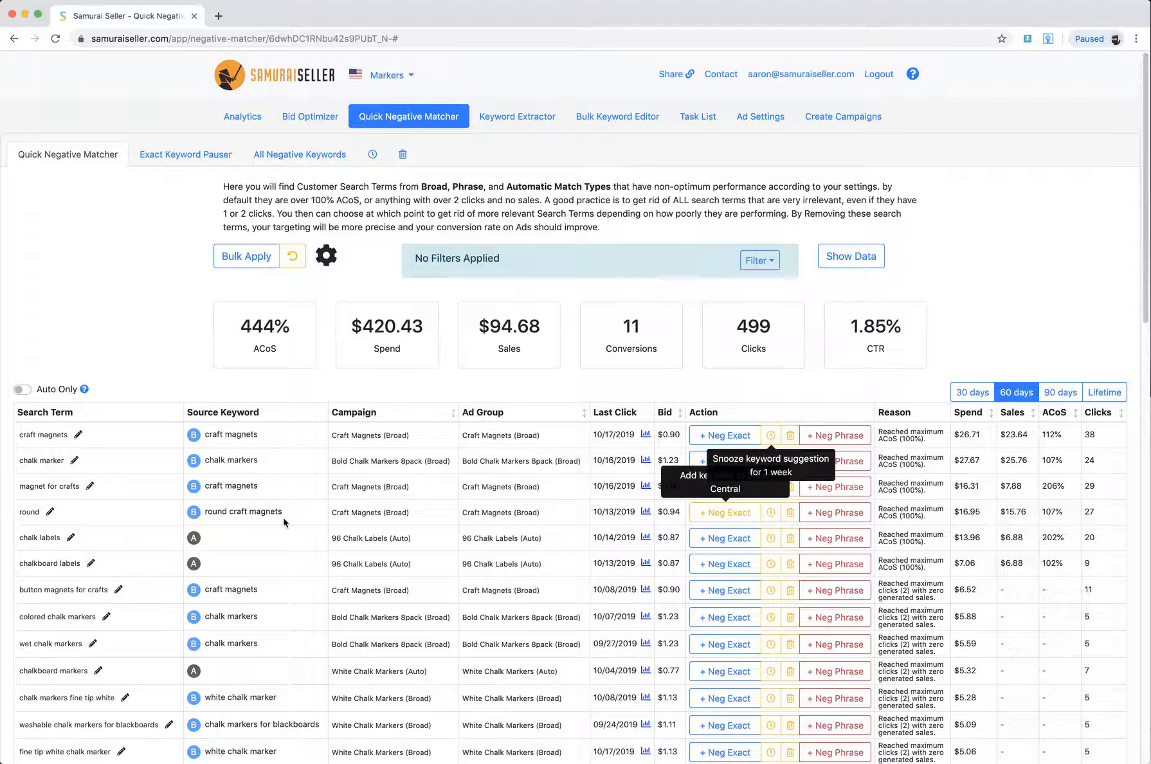
double_click(26, 510)
click(105, 514)
double_click(32, 513)
Look over the listed search terms and snooze the "craft magnets" suggestion for one week.
click(736, 383)
scroll(738, 388, down, 4)
scroll(734, 425, down, 6)
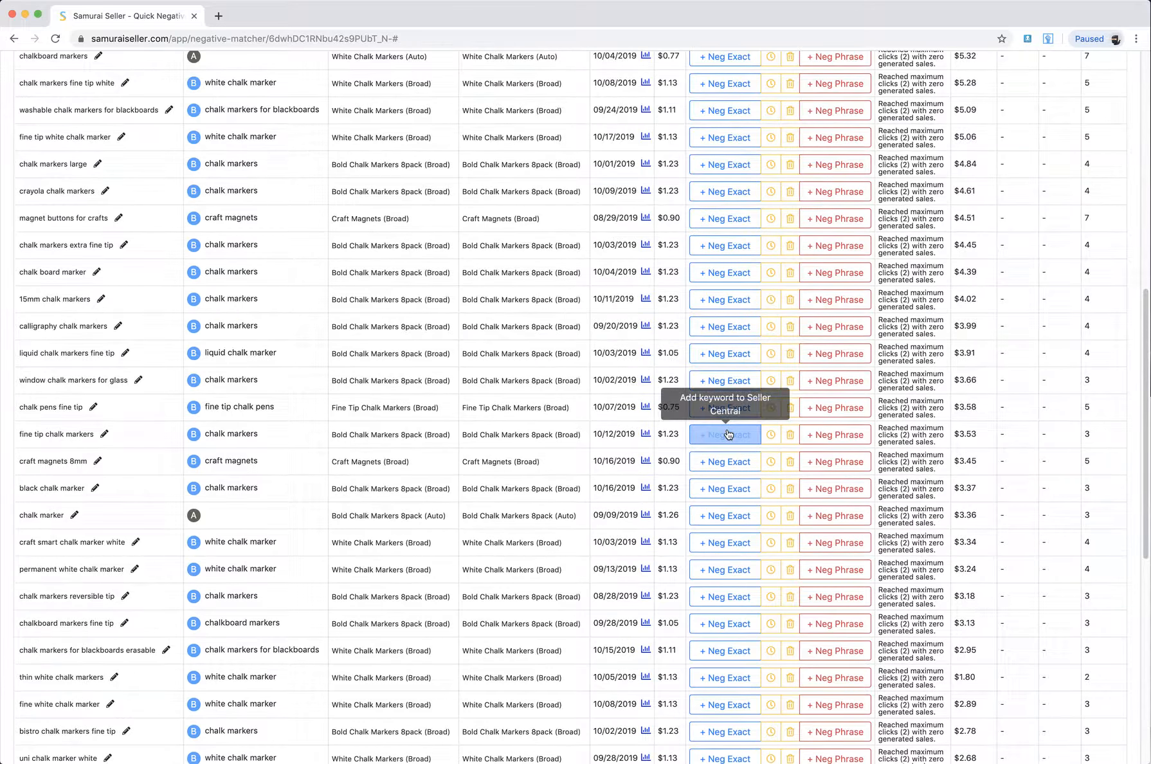
scroll(731, 430, up, 10)
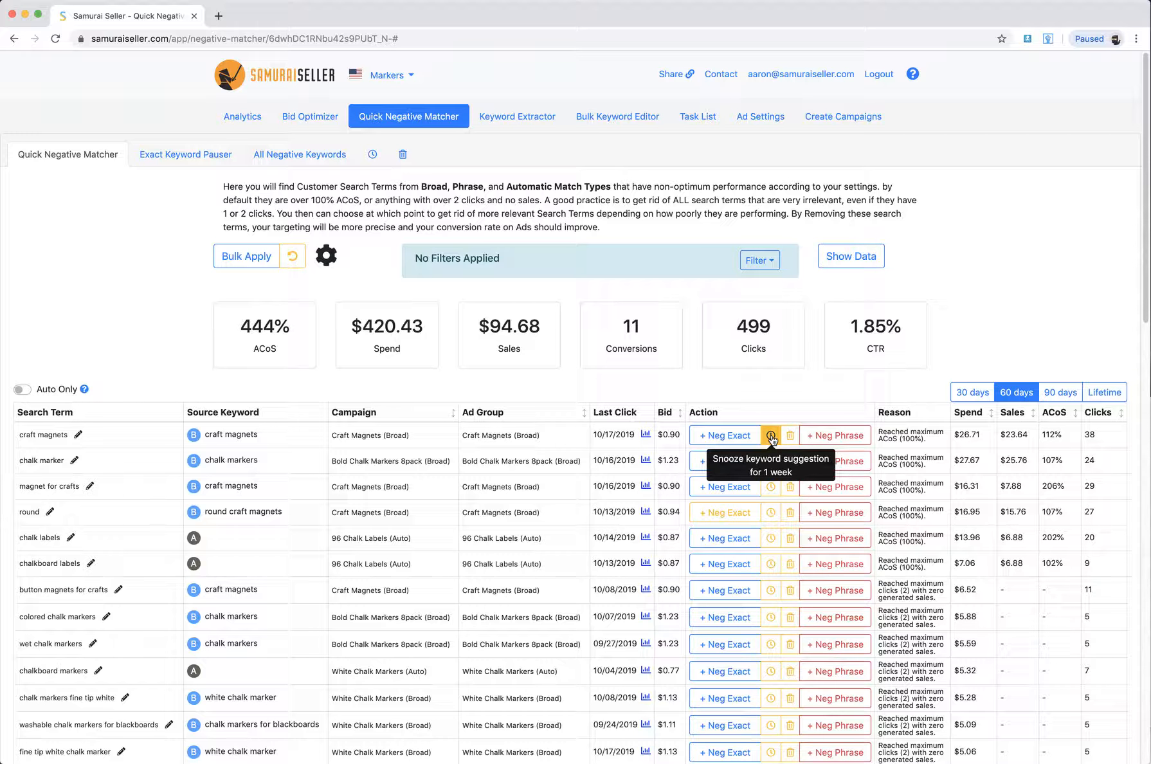
click(772, 437)
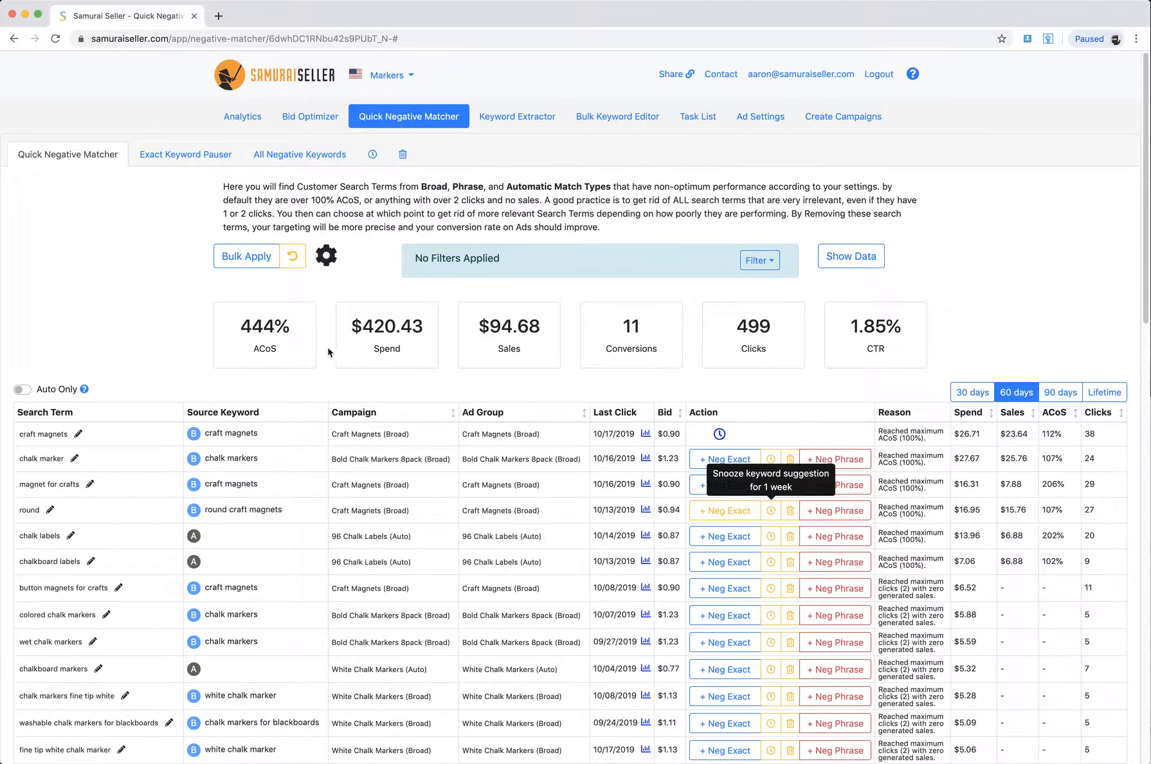
Examine the whole first page of search terms, comparing their click counts and available negative match actions.
scroll(308, 396, down, 3)
scroll(308, 389, down, 10)
scroll(319, 411, up, 15)
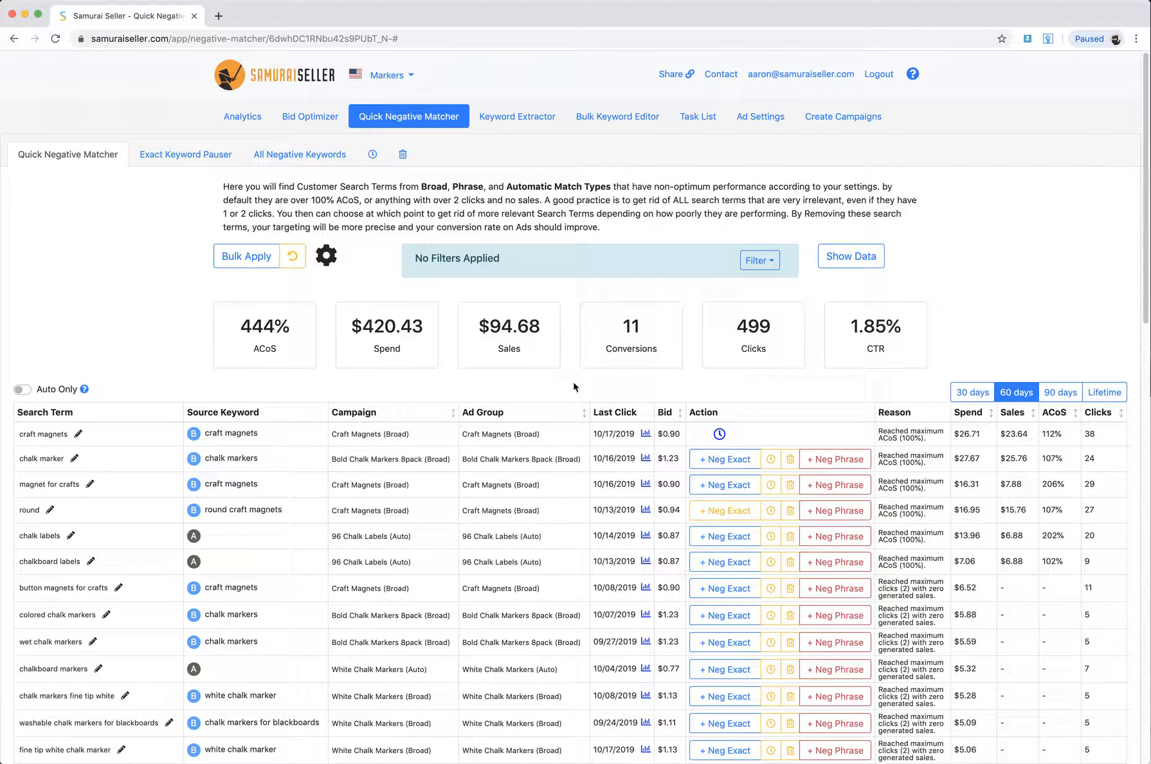
scroll(618, 412, down, 20)
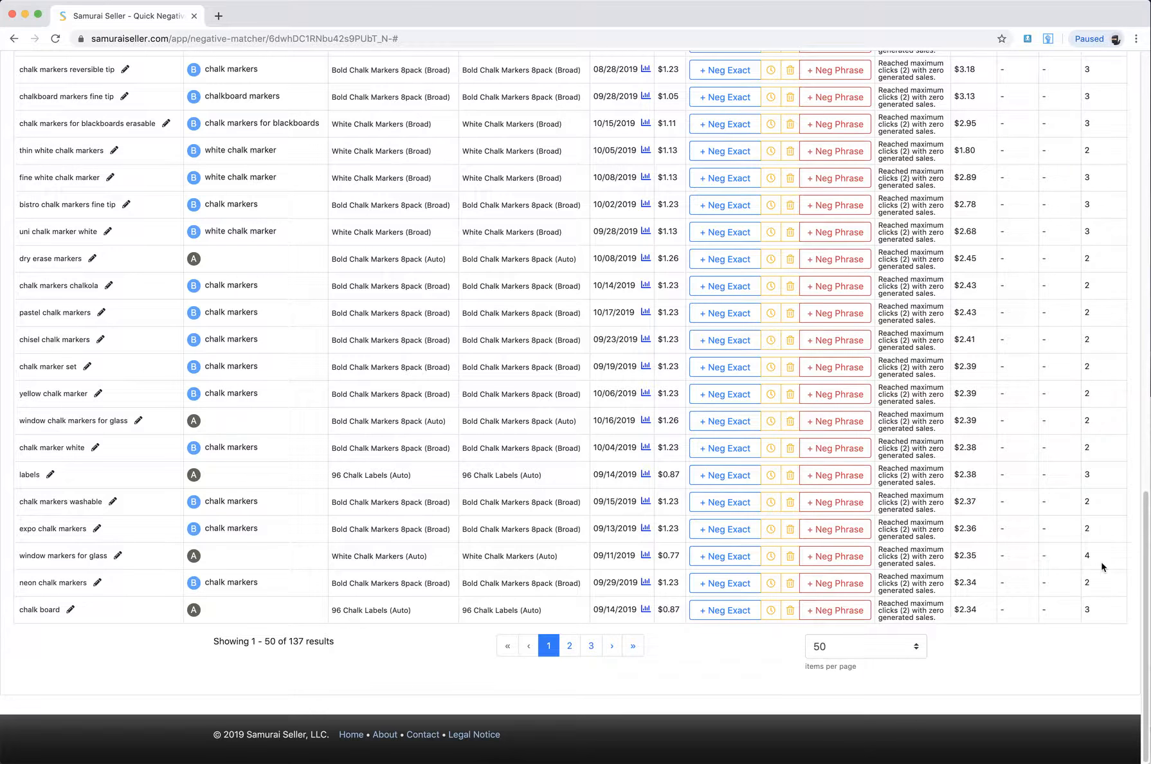
scroll(1101, 564, up, 20)
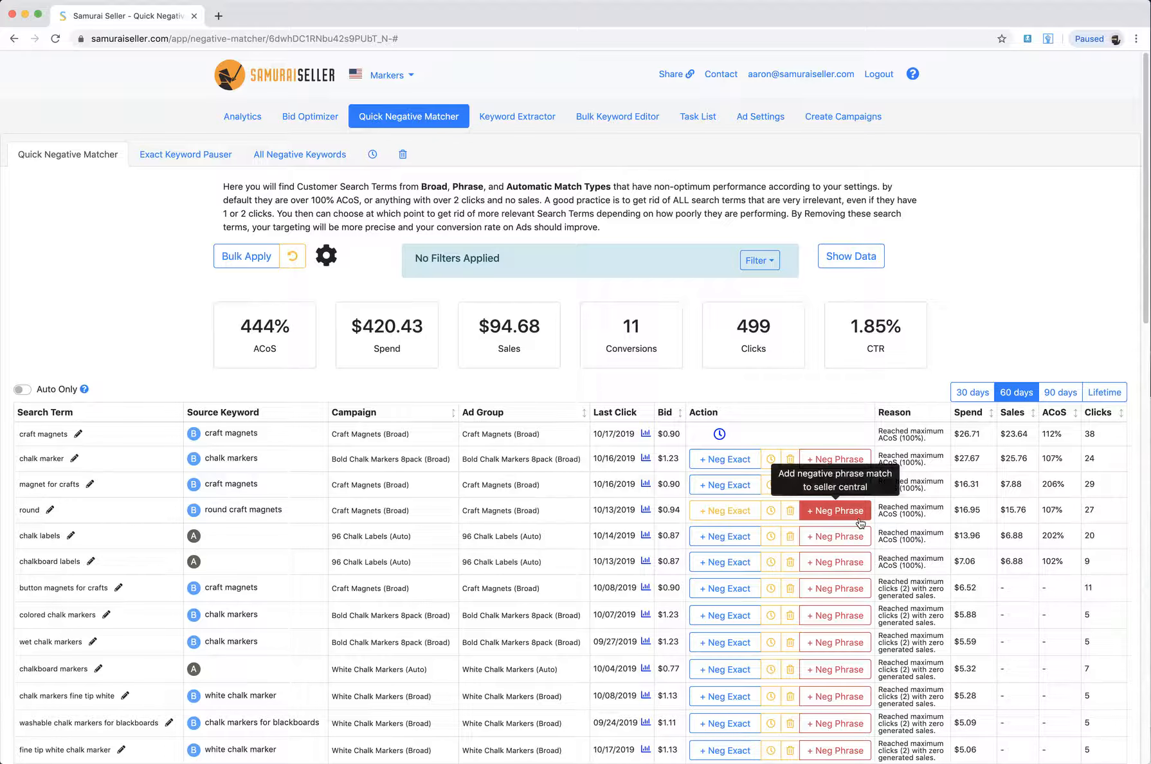
scroll(609, 487, down, 20)
scroll(619, 556, up, 20)
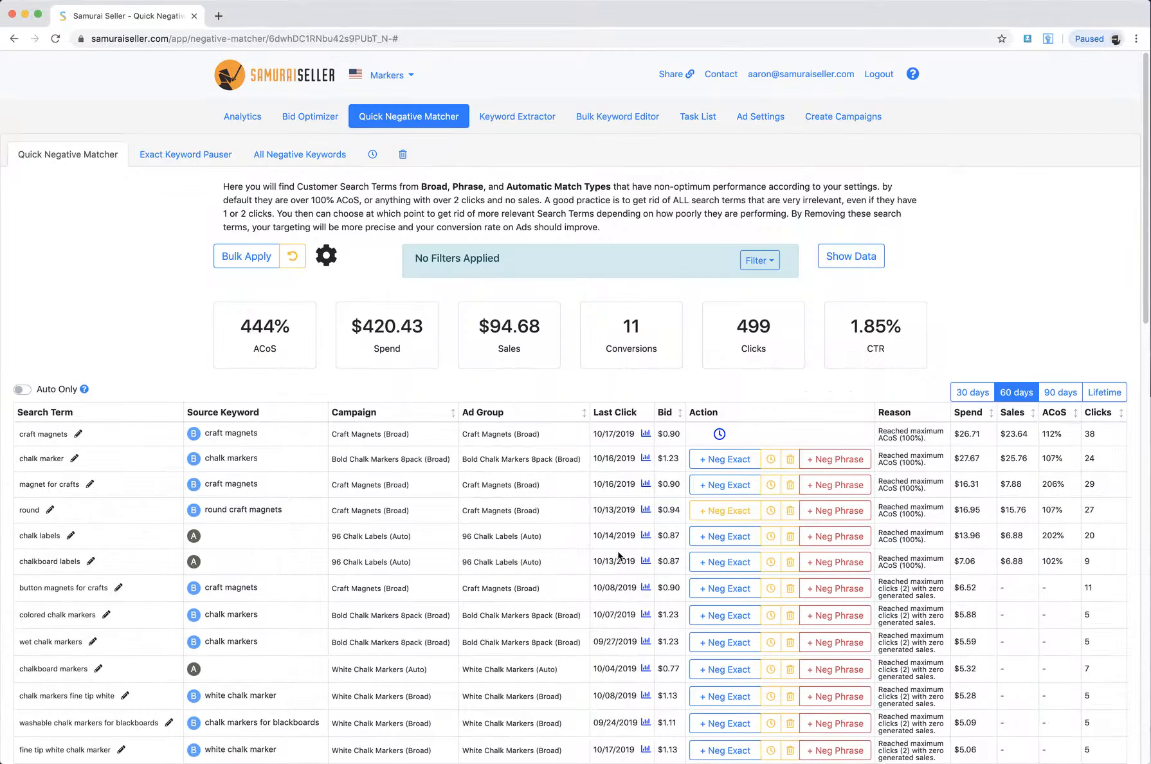
Review the Max Clicks Without Sales value in the settings and check the search term list against it.
click(329, 257)
drag(507, 182, 451, 184)
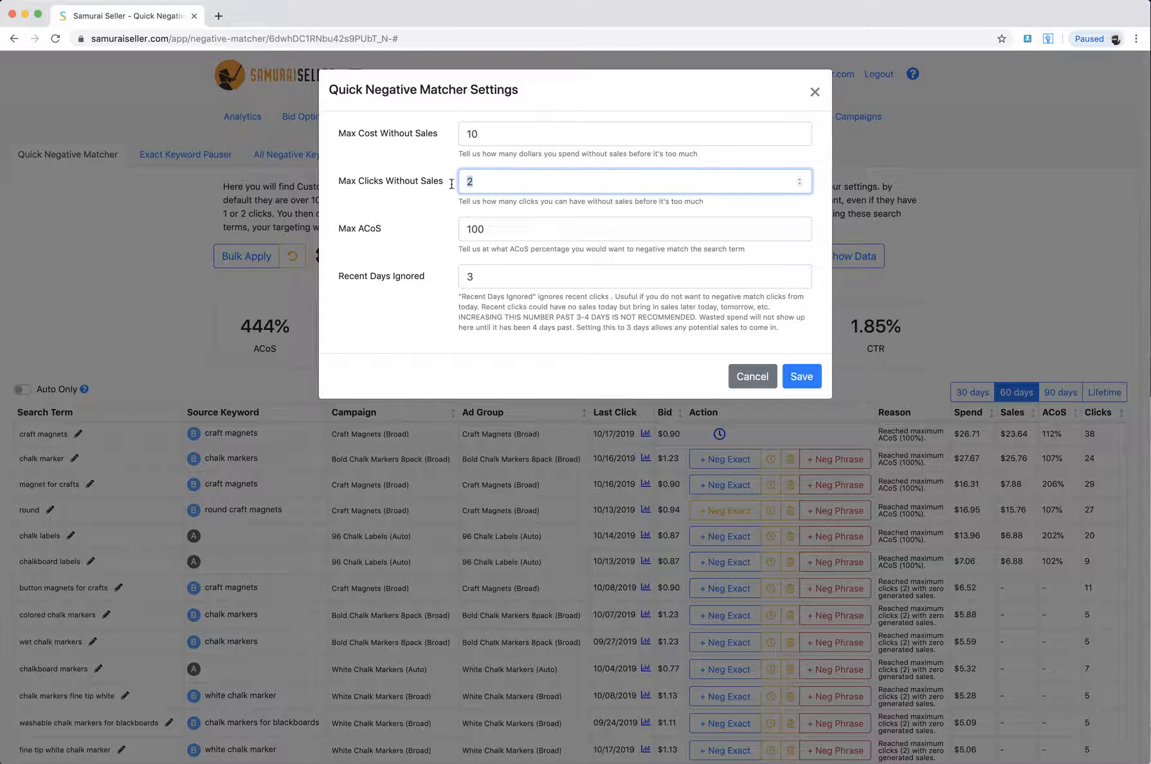
click(815, 93)
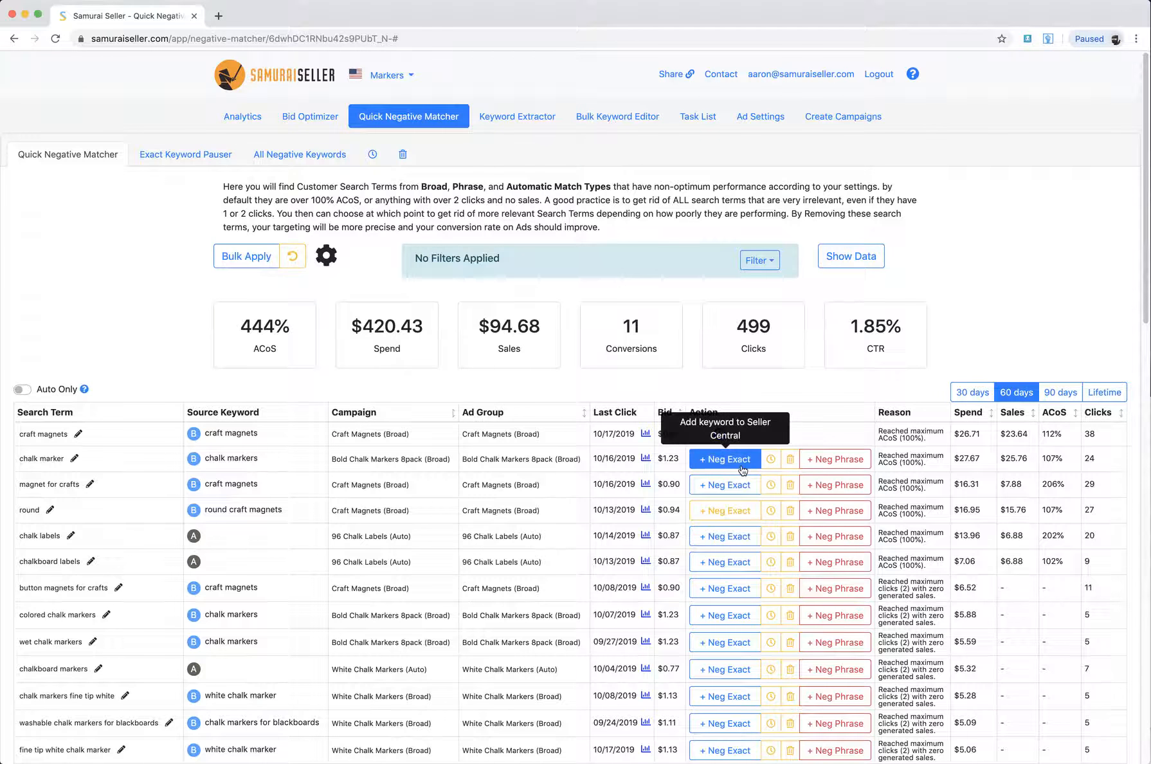
scroll(723, 579, down, 20)
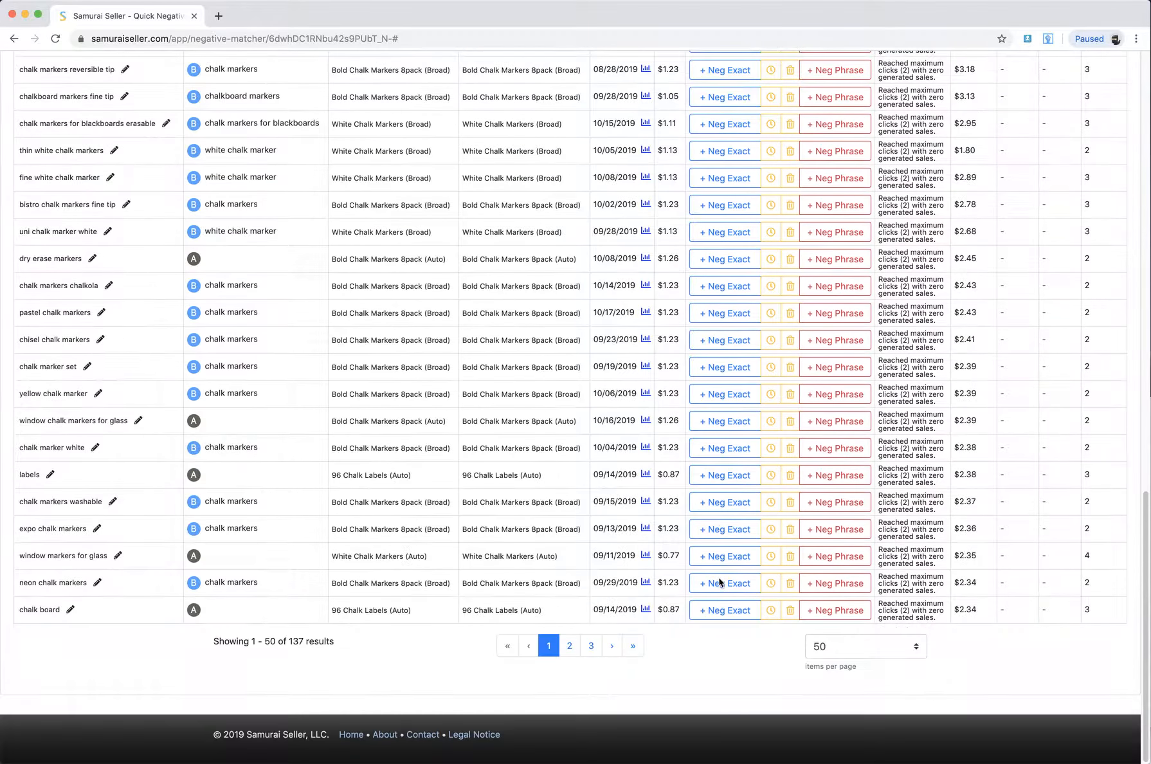
scroll(708, 608, up, 20)
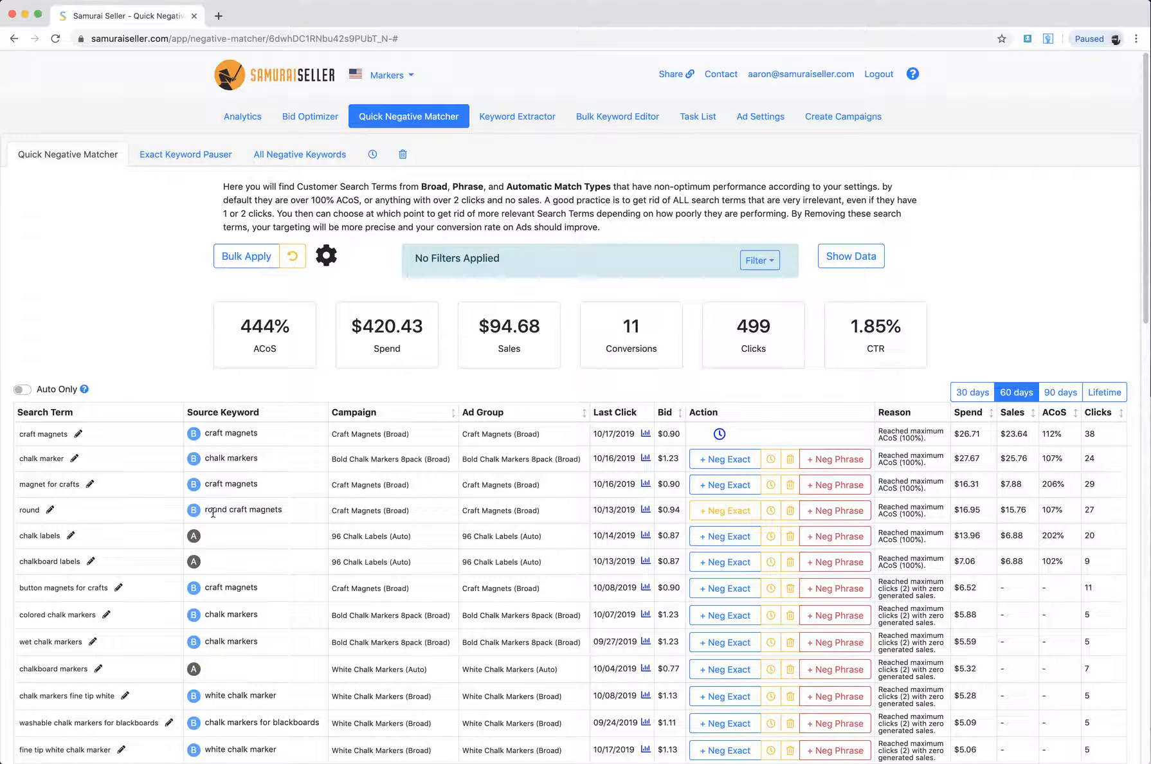
Review the summary metrics from ACoS to CTR for the 60-day search term list.
mouse_move(85, 390)
drag(245, 326, 786, 339)
click(888, 330)
drag(279, 329, 238, 329)
click(240, 329)
Limit the search term data to the last 30 days and review the total spend and the Source Keyword column.
click(961, 388)
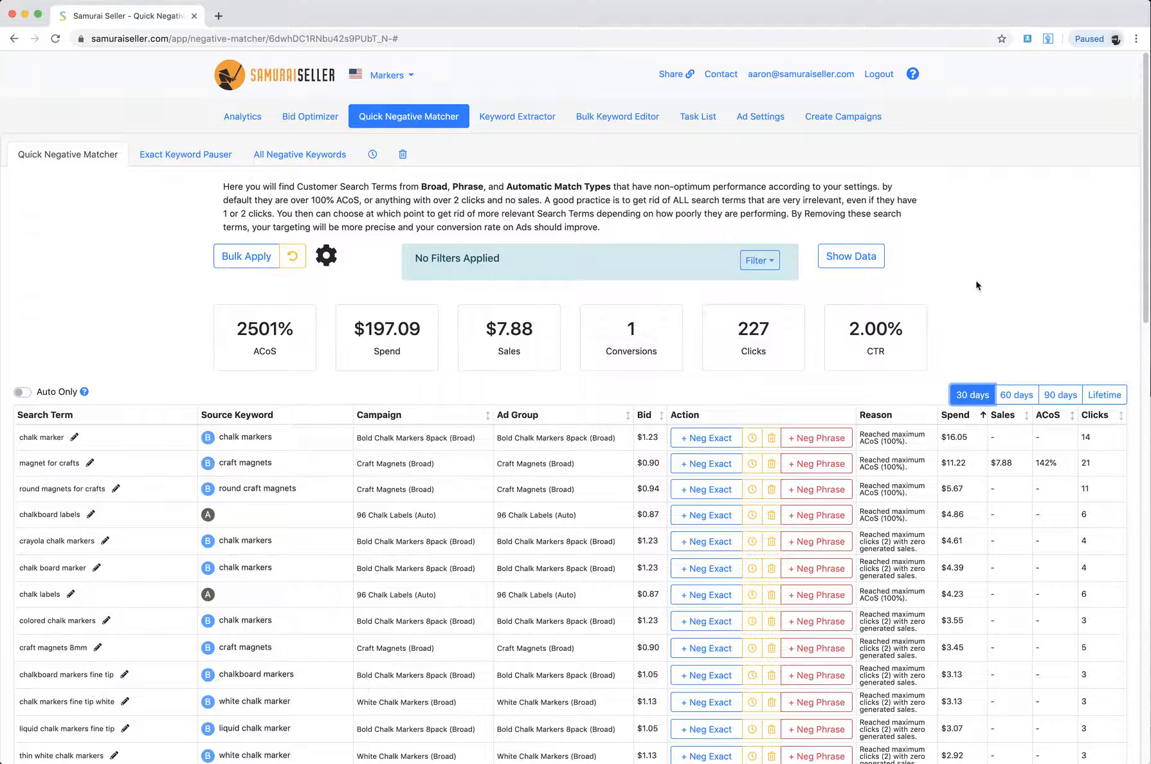
click(374, 328)
drag(365, 329, 416, 332)
click(417, 332)
drag(235, 414, 202, 415)
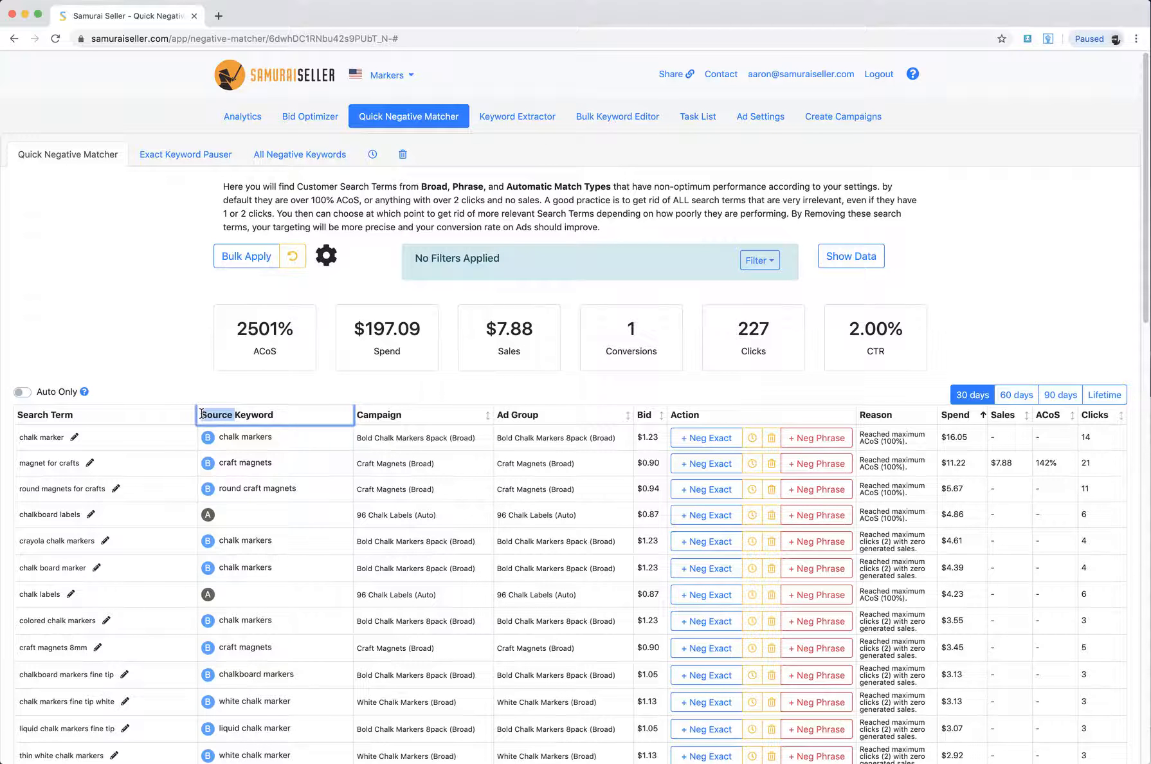
click(192, 377)
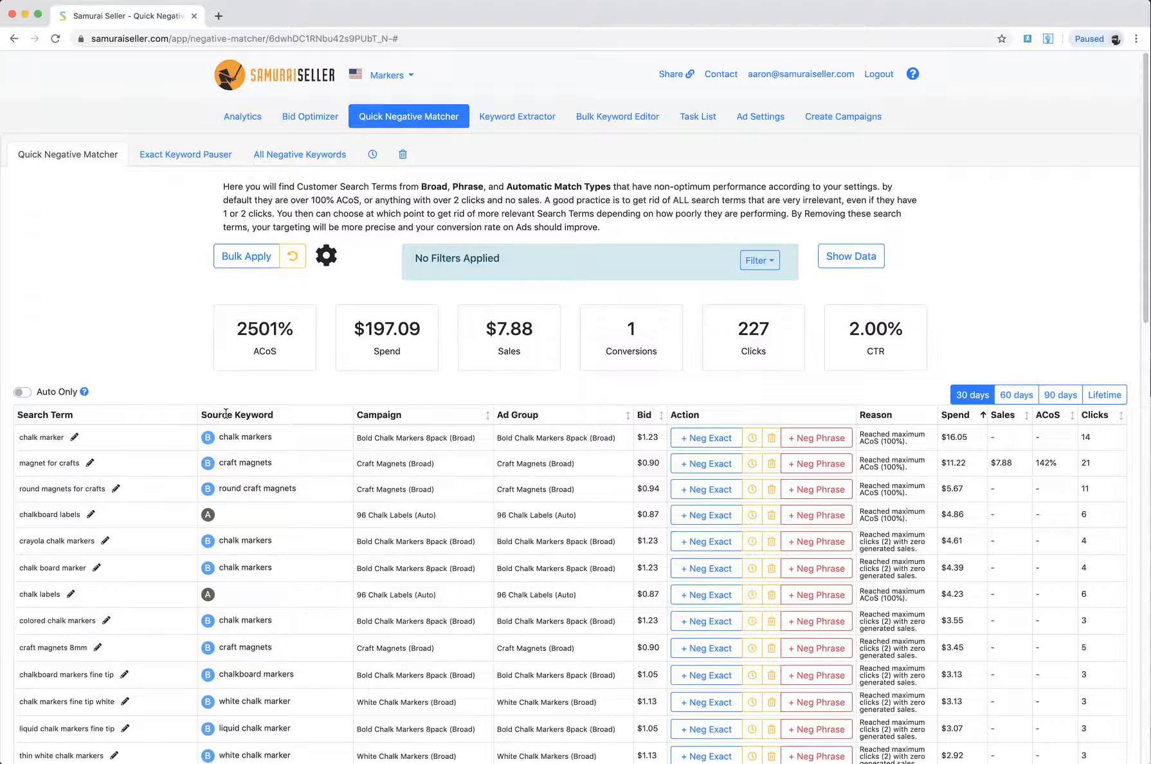